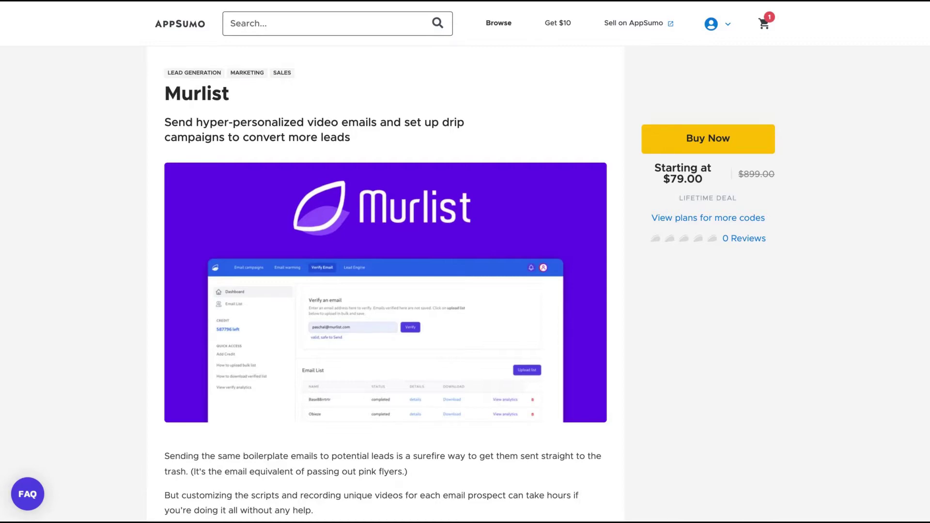
Scroll the AppSumo Murlist deal page down to the TL;DR summary and overview video.
{"action": "scroll", "coordinate": [458, 257], "scroll_direction": "down", "scroll_amount": 8}
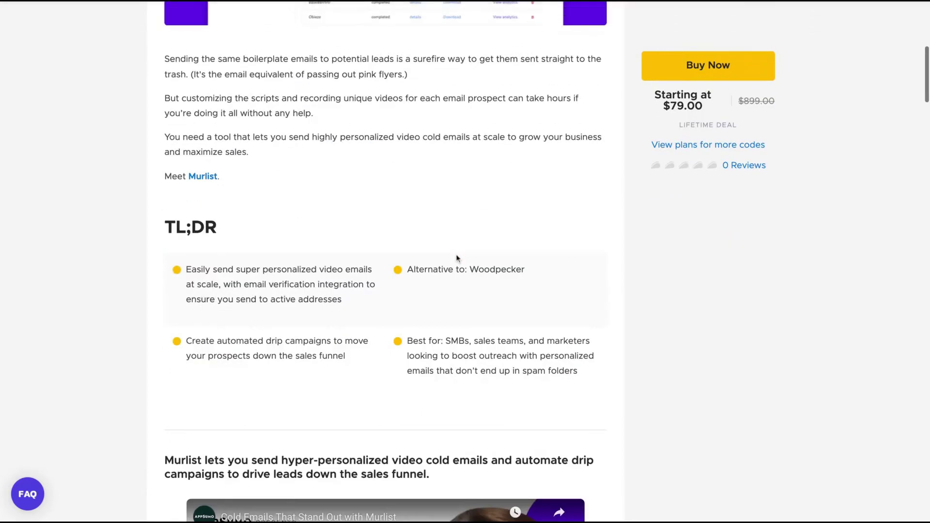
{"action": "scroll", "coordinate": [553, 311], "scroll_direction": "down", "scroll_amount": 3}
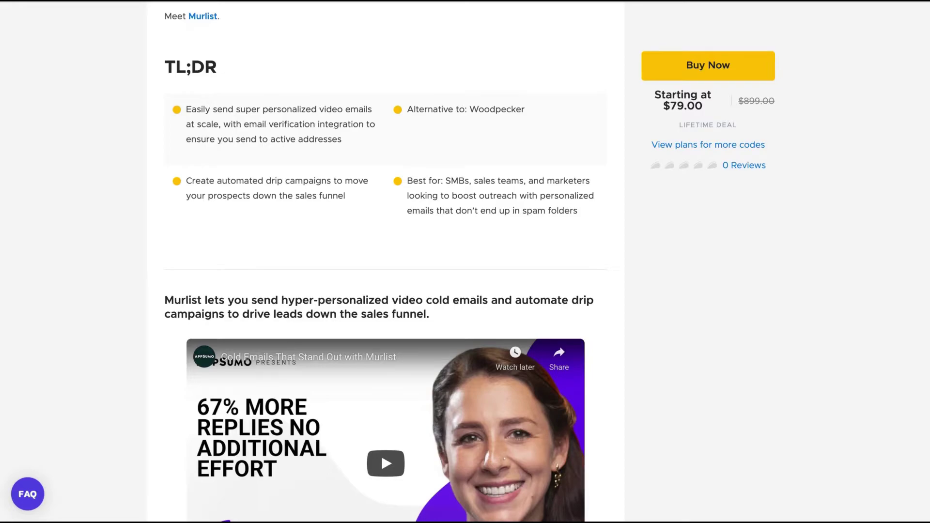
Scroll through pricing, reviews and footer, then back to the Single/Double/Multiple plan cards ($79/$158/$237).
{"action": "scroll", "coordinate": [385, 262], "scroll_direction": "down", "scroll_amount": 20}
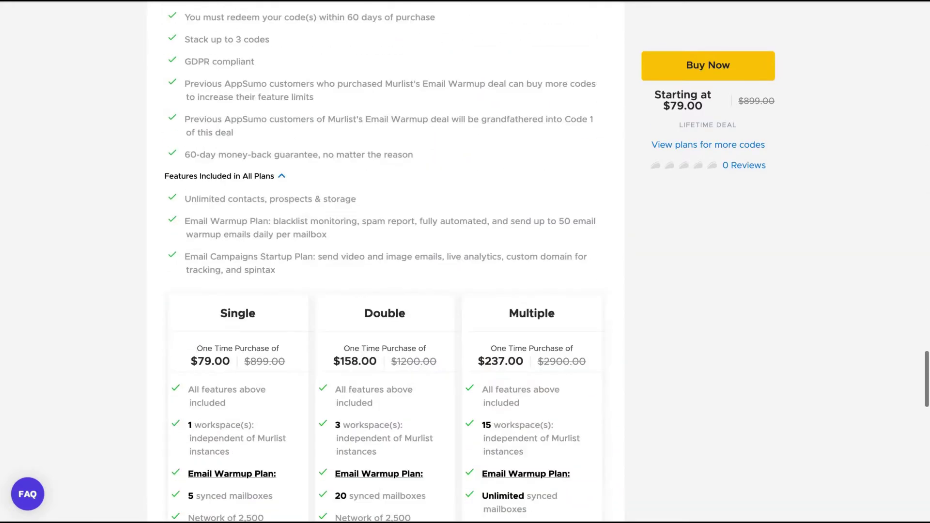
{"action": "scroll", "coordinate": [385, 262], "scroll_direction": "down", "scroll_amount": 20}
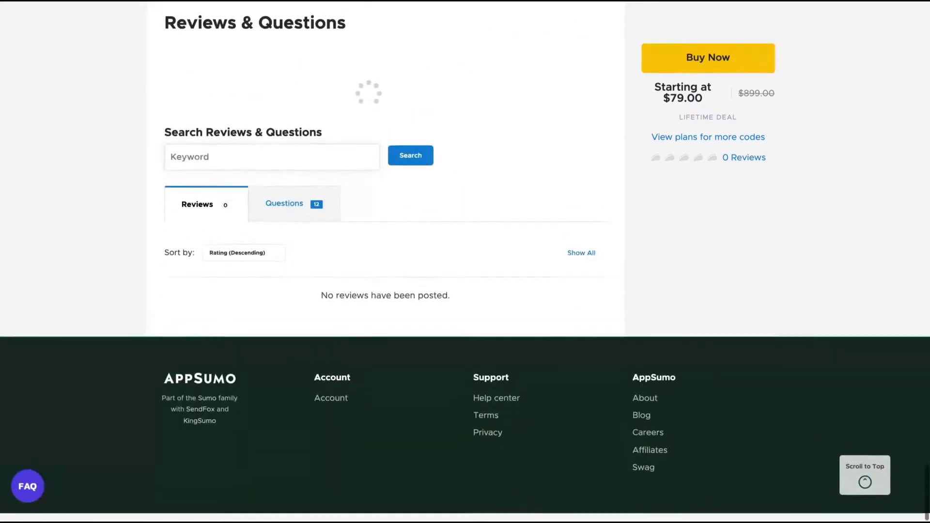
{"action": "scroll", "coordinate": [385, 261], "scroll_direction": "up", "scroll_amount": 15}
{"action": "scroll", "coordinate": [385, 262], "scroll_direction": "up", "scroll_amount": 1}
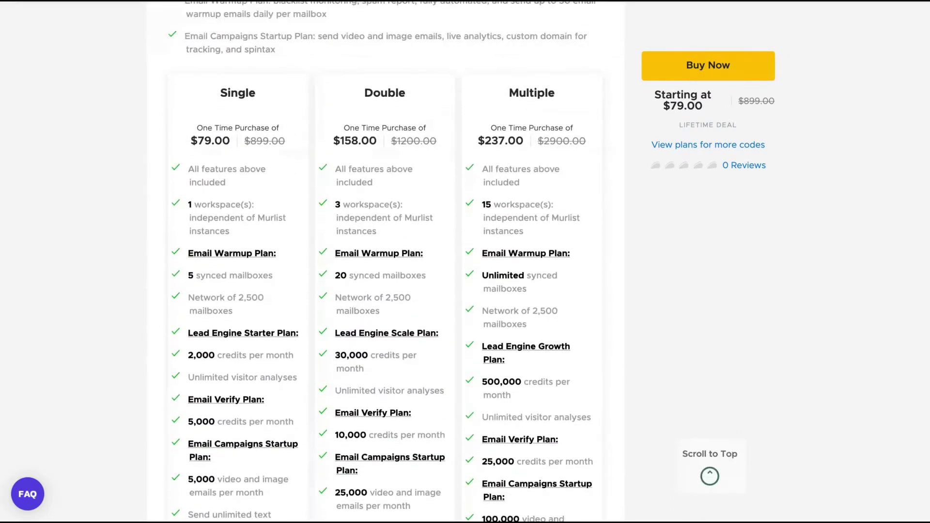
{"action": "scroll", "coordinate": [385, 261], "scroll_direction": "down", "scroll_amount": 2}
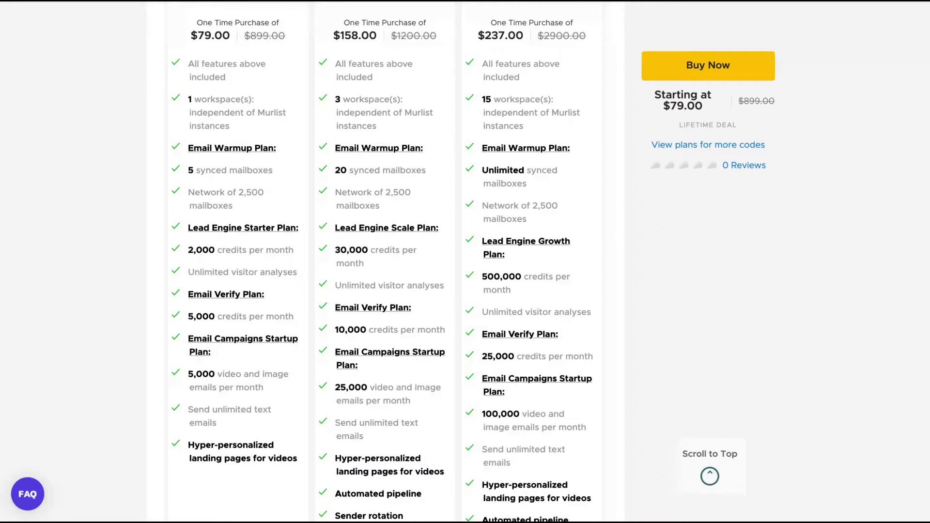
{"action": "scroll", "coordinate": [691, 365], "scroll_direction": "down", "scroll_amount": 1}
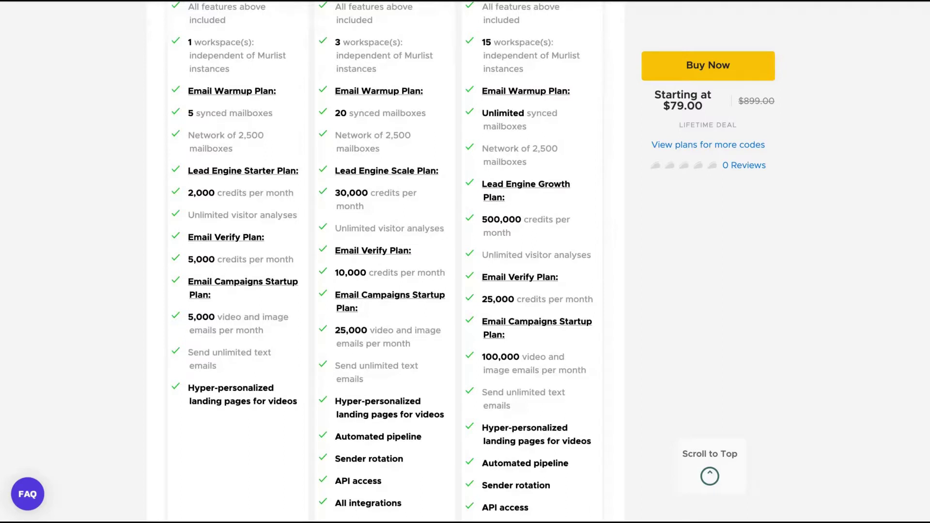
{"action": "scroll", "coordinate": [690, 392], "scroll_direction": "down", "scroll_amount": 2}
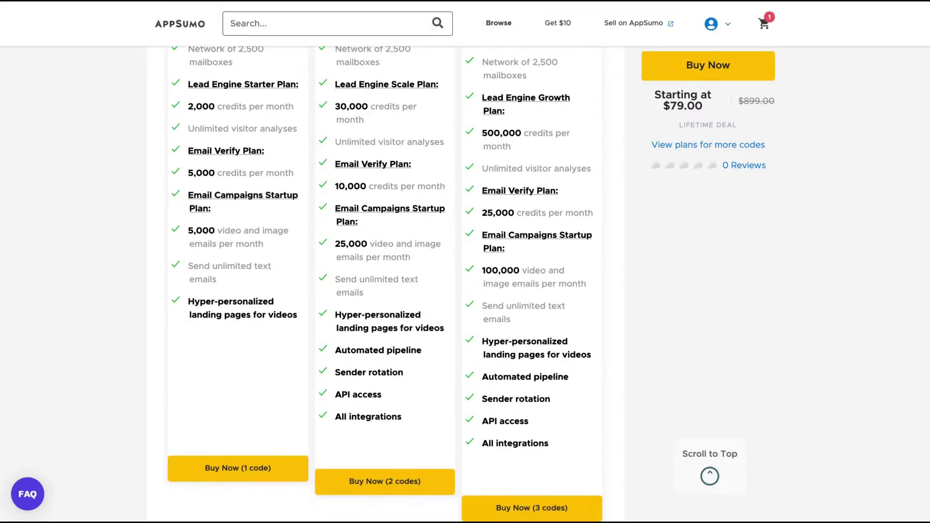
{"action": "scroll", "coordinate": [547, 284], "scroll_direction": "up", "scroll_amount": 1}
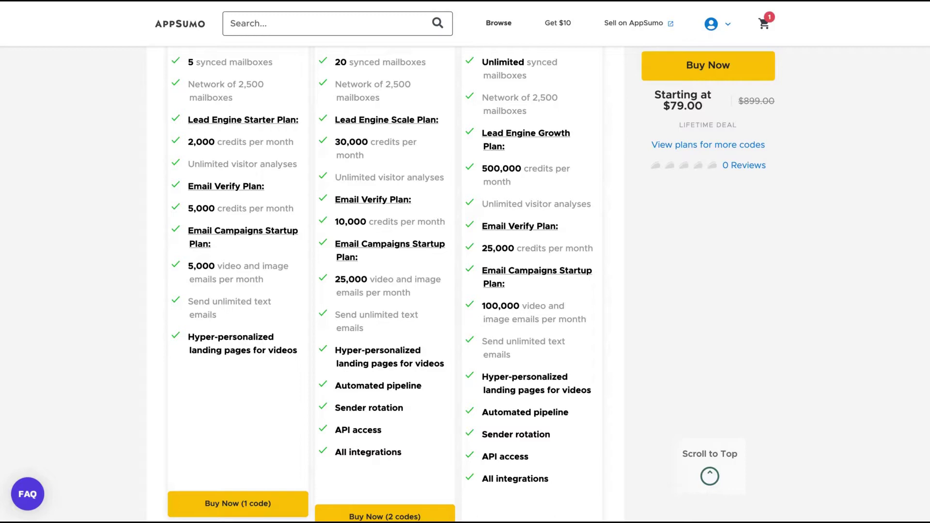
{"action": "scroll", "coordinate": [383, 285], "scroll_direction": "up", "scroll_amount": 5}
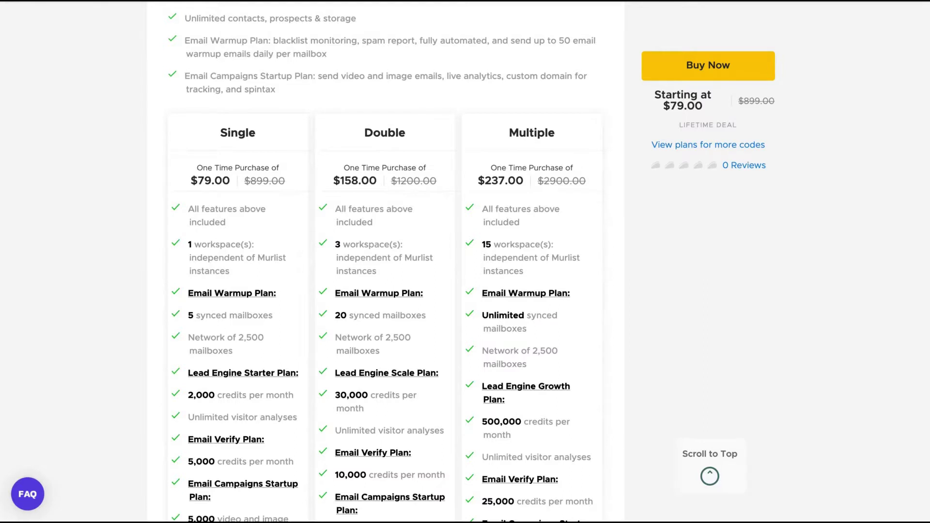
Highlight 'Lead Engine' in the Double plan card heading.
{"action": "scroll", "coordinate": [465, 262], "scroll_direction": "down", "scroll_amount": 2}
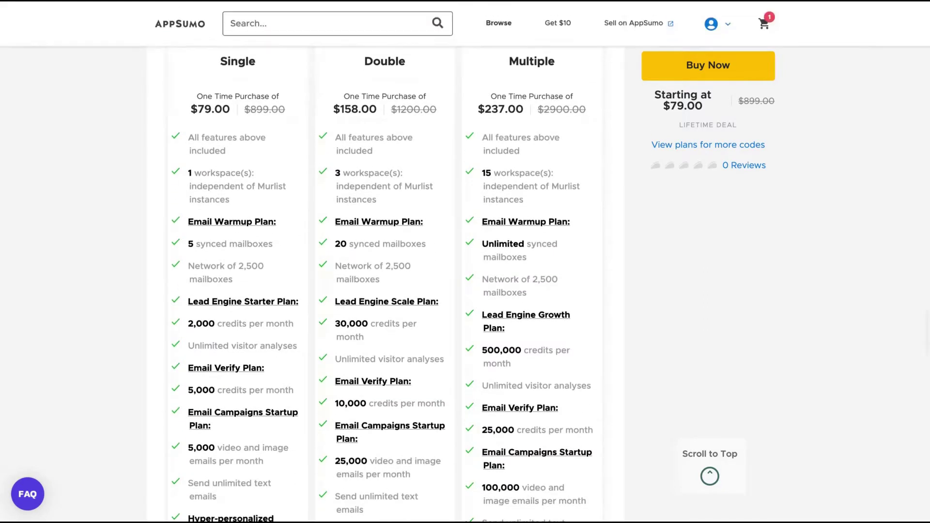
{"action": "scroll", "coordinate": [465, 261], "scroll_direction": "down", "scroll_amount": 1}
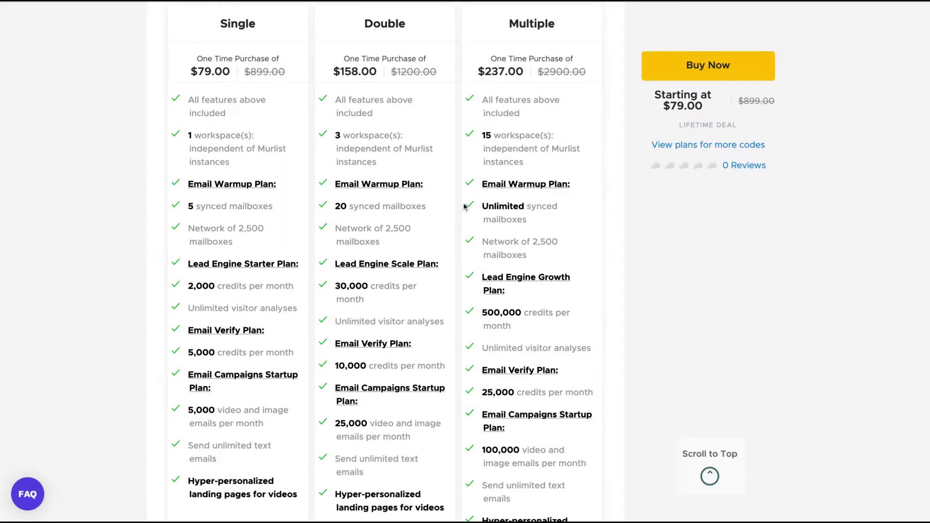
{"action": "scroll", "coordinate": [463, 202], "scroll_direction": "down", "scroll_amount": 1}
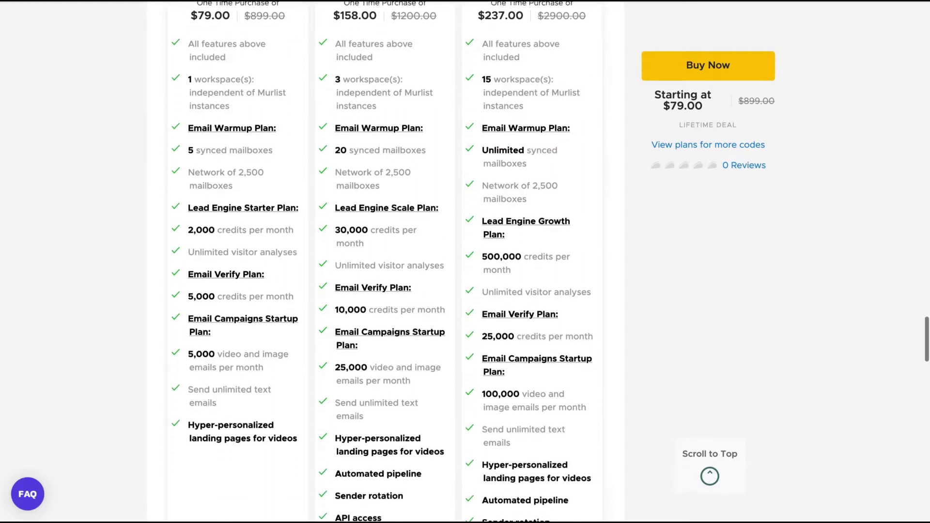
{"action": "left_click_drag", "start_coordinate": [340, 200], "coordinate": [389, 200]}
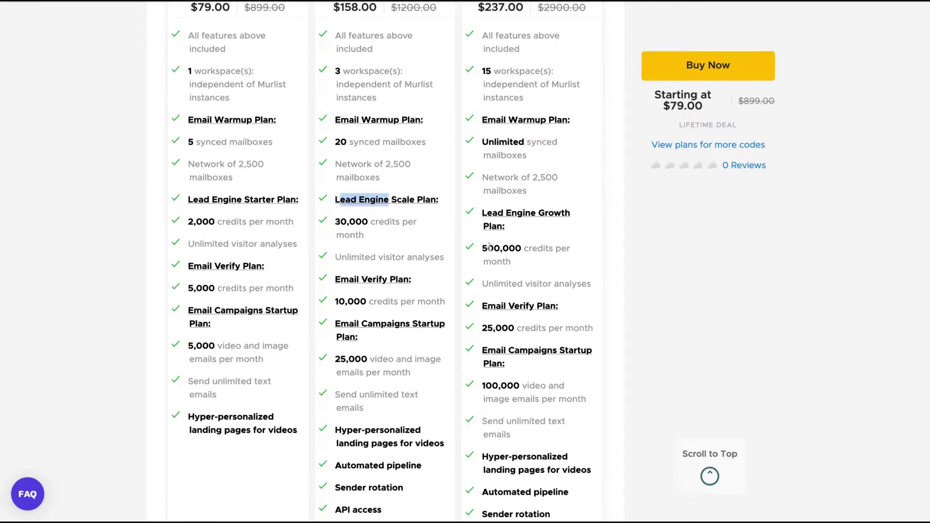
{"action": "scroll", "coordinate": [494, 250], "scroll_direction": "up", "scroll_amount": 1}
{"action": "scroll", "coordinate": [495, 251], "scroll_direction": "up", "scroll_amount": 1}
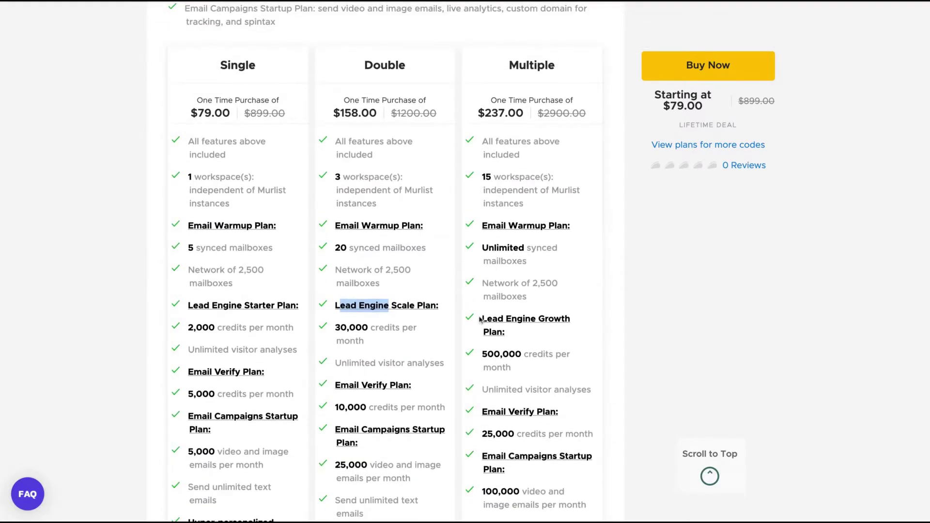
{"action": "scroll", "coordinate": [480, 319], "scroll_direction": "down", "scroll_amount": 2}
{"action": "scroll", "coordinate": [480, 319], "scroll_direction": "down", "scroll_amount": 3}
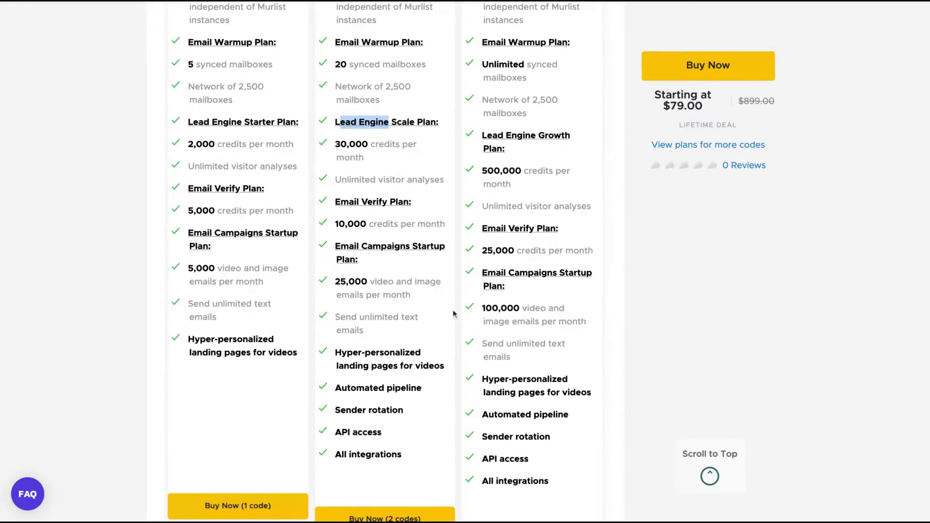
{"action": "scroll", "coordinate": [448, 316], "scroll_direction": "down", "scroll_amount": 1}
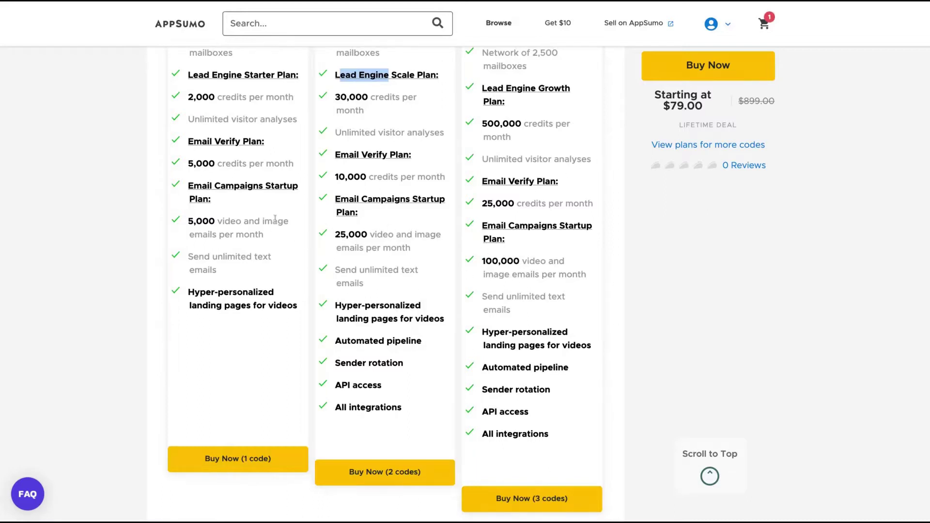
Highlight the Double plan's Automated pipeline, Sender rotation, API access and All integrations features.
{"action": "left_click", "coordinate": [390, 234]}
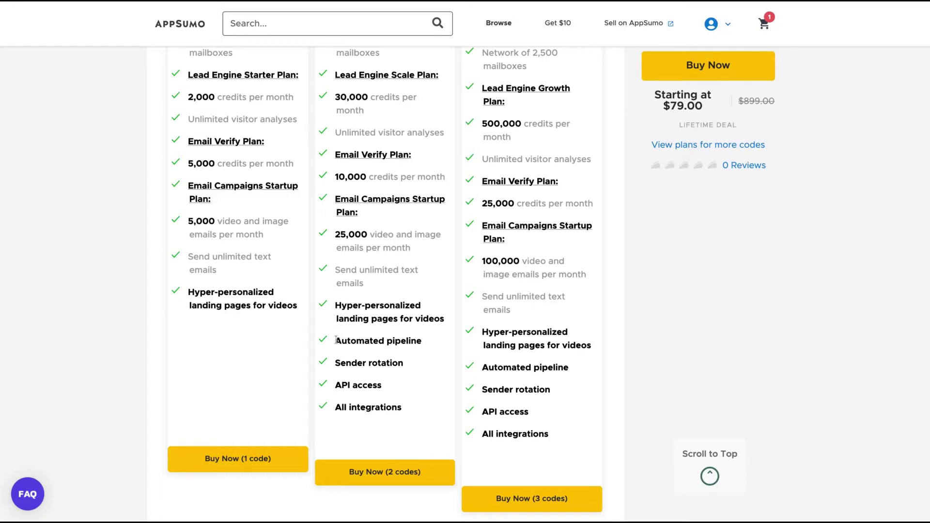
{"action": "left_click_drag", "start_coordinate": [336, 340], "coordinate": [403, 365]}
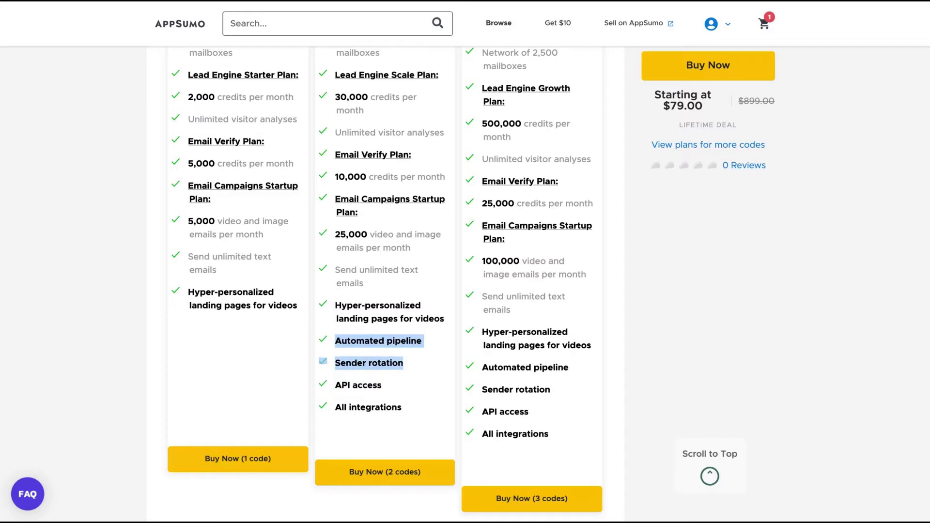
{"action": "left_click", "coordinate": [336, 386]}
{"action": "key", "text": "shift+Right"}
{"action": "key", "text": "shift+Right"}
{"action": "key", "text": "shift+Right"}
{"action": "key", "text": "shift+Right"}
{"action": "key", "text": "shift+Right"}
{"action": "key", "text": "shift+Right"}
{"action": "key", "text": "shift+Right"}
{"action": "key", "text": "shift+Right"}
{"action": "key", "text": "shift+Right"}
{"action": "key", "text": "shift+Right"}
{"action": "key", "text": "shift+Down"}
{"action": "scroll", "coordinate": [465, 284], "scroll_direction": "up", "scroll_amount": 2}
{"action": "scroll", "coordinate": [465, 284], "scroll_direction": "down", "scroll_amount": 1}
{"action": "scroll", "coordinate": [465, 283], "scroll_direction": "down", "scroll_amount": 1}
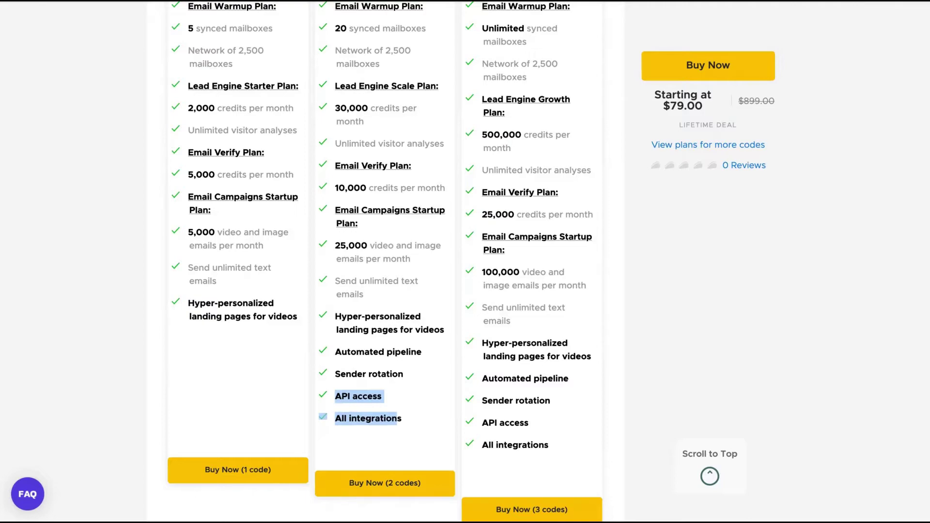
{"action": "scroll", "coordinate": [383, 47], "scroll_direction": "up", "scroll_amount": 20}
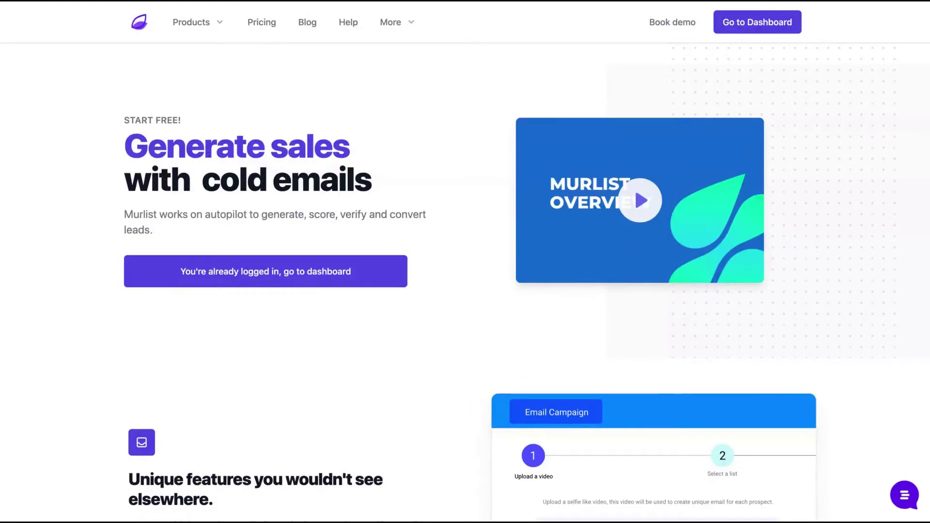
Scroll the Murlist homepage down to the footer and back up to the hero banner.
{"action": "scroll", "coordinate": [532, 274], "scroll_direction": "down", "scroll_amount": 10}
{"action": "scroll", "coordinate": [532, 278], "scroll_direction": "down", "scroll_amount": 10}
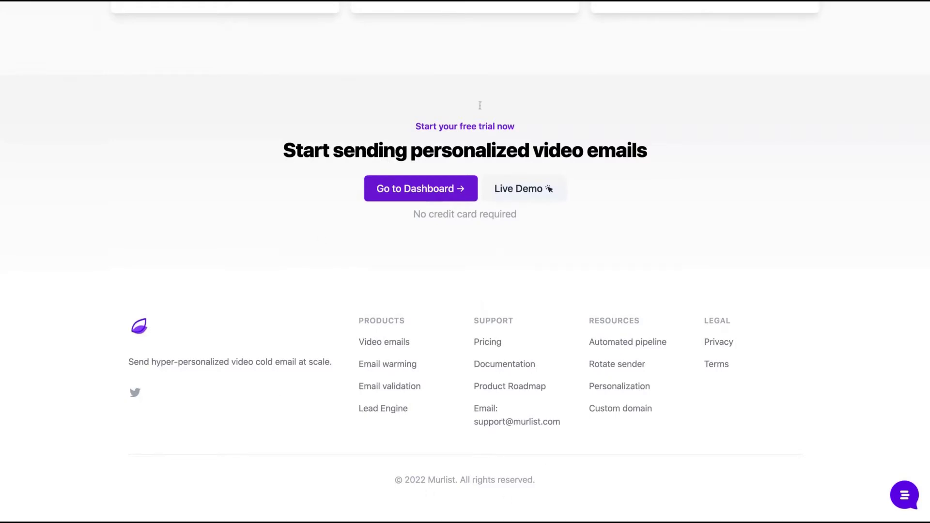
{"action": "scroll", "coordinate": [541, 261], "scroll_direction": "down", "scroll_amount": 1}
{"action": "scroll", "coordinate": [457, 352], "scroll_direction": "up", "scroll_amount": 20}
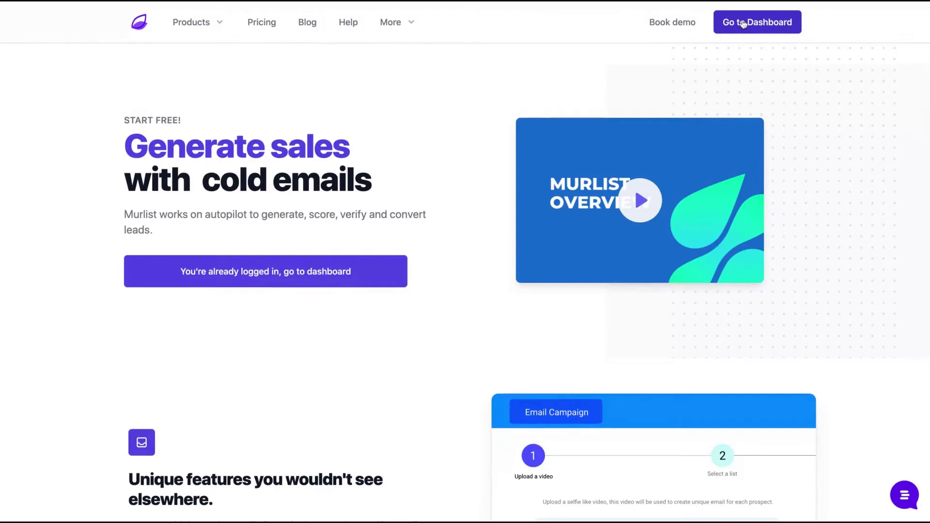
Open the Murlist dashboard and glance at the workspace list.
{"action": "left_click", "coordinate": [743, 25]}
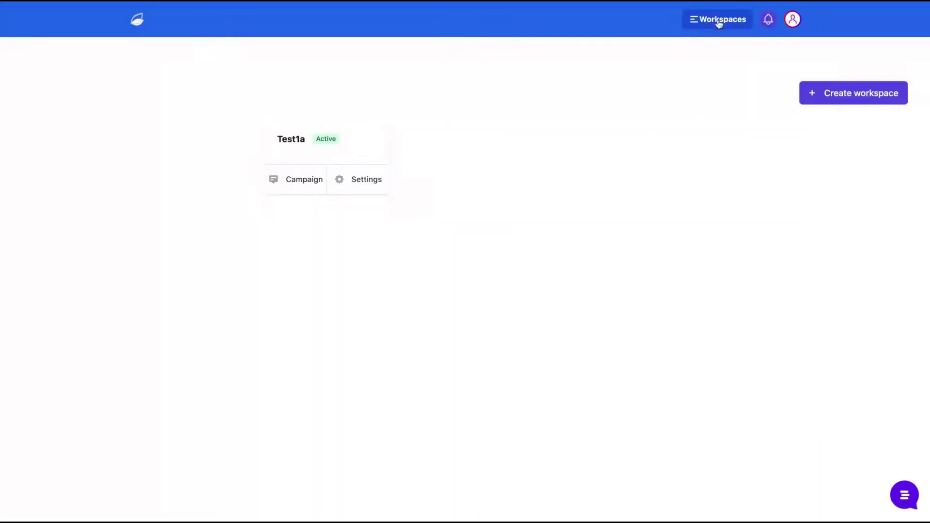
{"action": "left_click", "coordinate": [726, 20]}
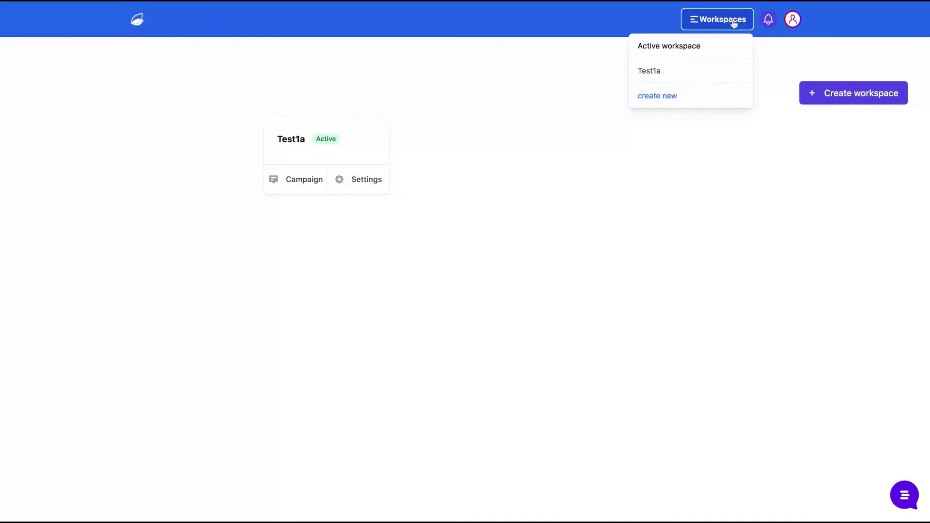
{"action": "left_click", "coordinate": [735, 23]}
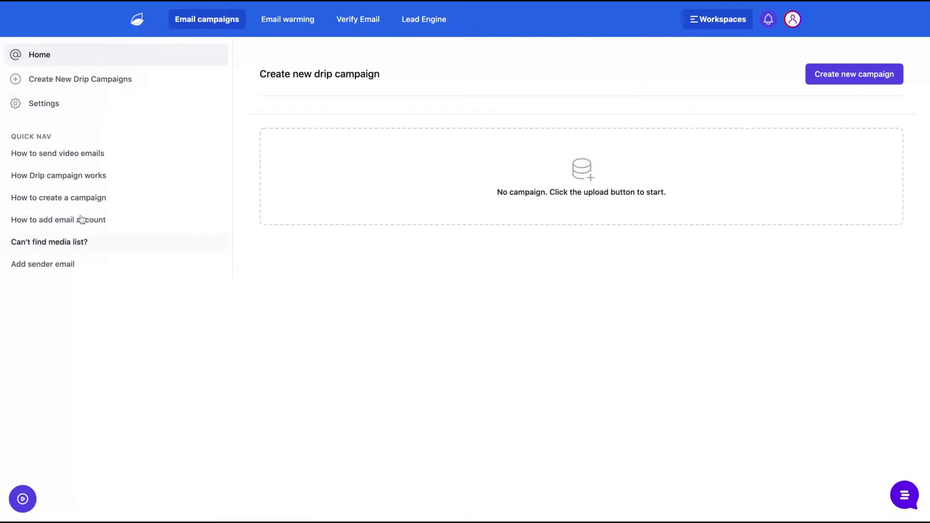
Visit Email warming and Lead Engine, then settle on Verify Email with the address field active.
{"action": "left_click", "coordinate": [276, 24]}
{"action": "left_click", "coordinate": [355, 22]}
{"action": "left_click", "coordinate": [407, 24]}
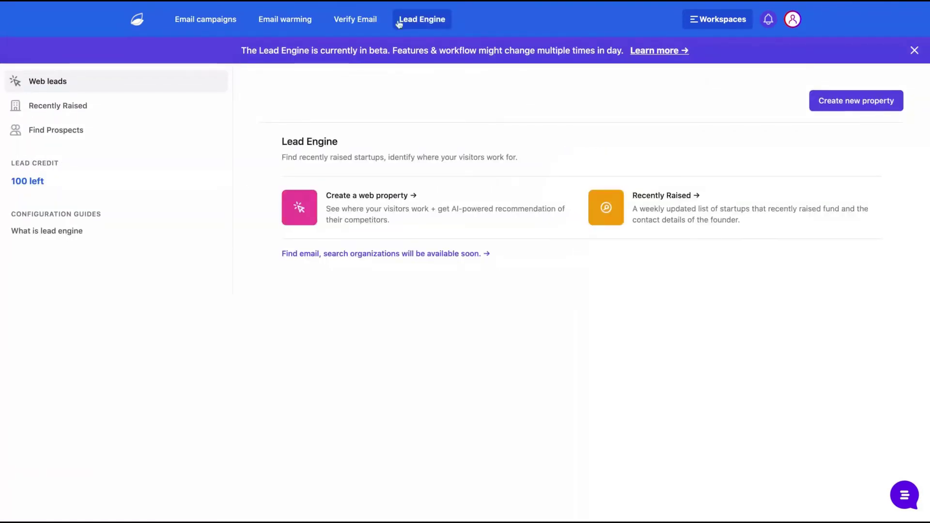
{"action": "left_click", "coordinate": [368, 23]}
{"action": "left_click", "coordinate": [356, 138]}
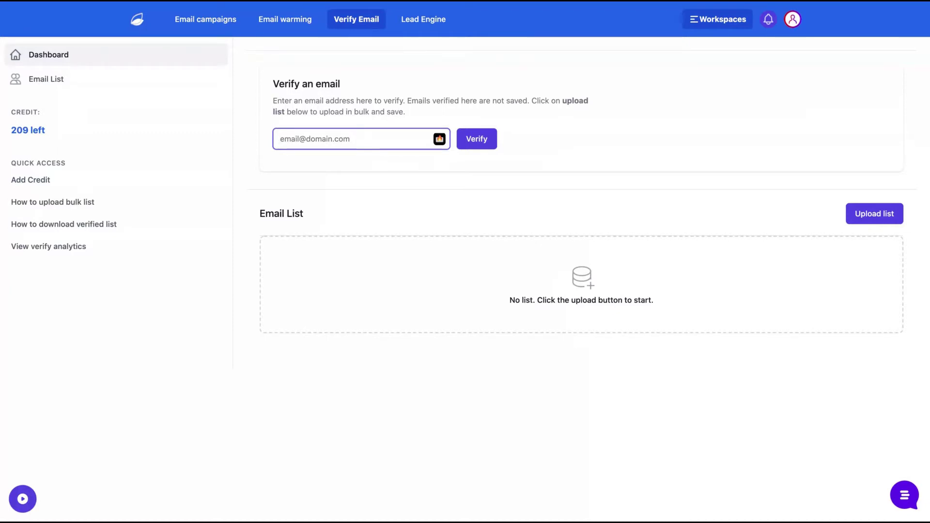
Peek at the Upload list panel, then verify a correctly spelled email address as valid.
{"action": "left_click", "coordinate": [555, 284]}
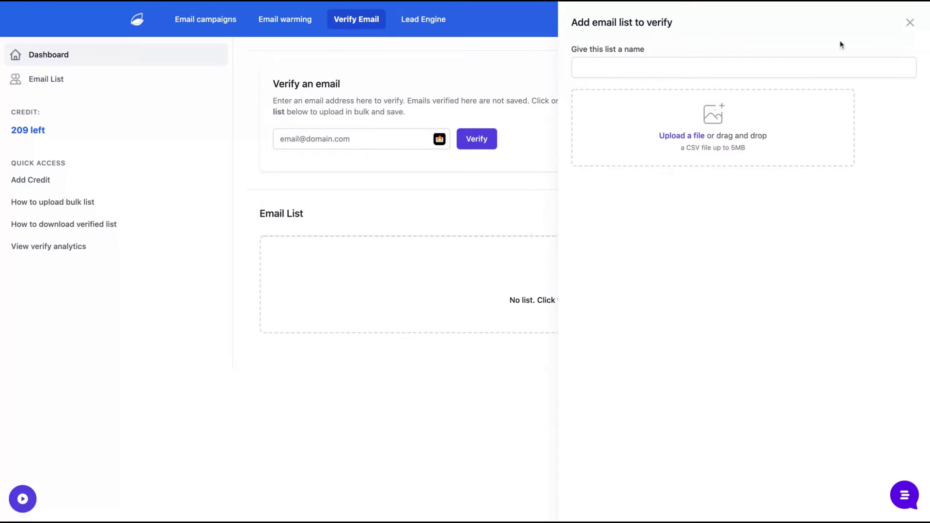
{"action": "left_click", "coordinate": [910, 22]}
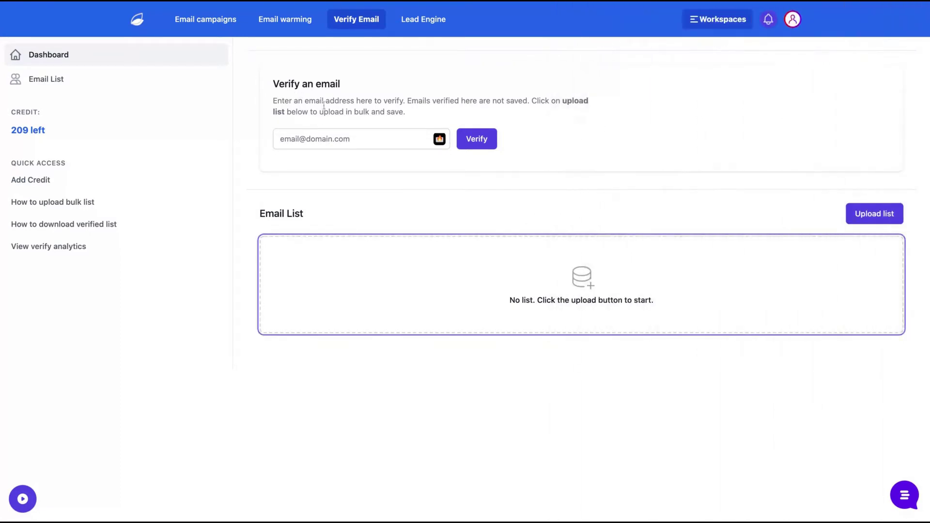
{"action": "left_click", "coordinate": [327, 142]}
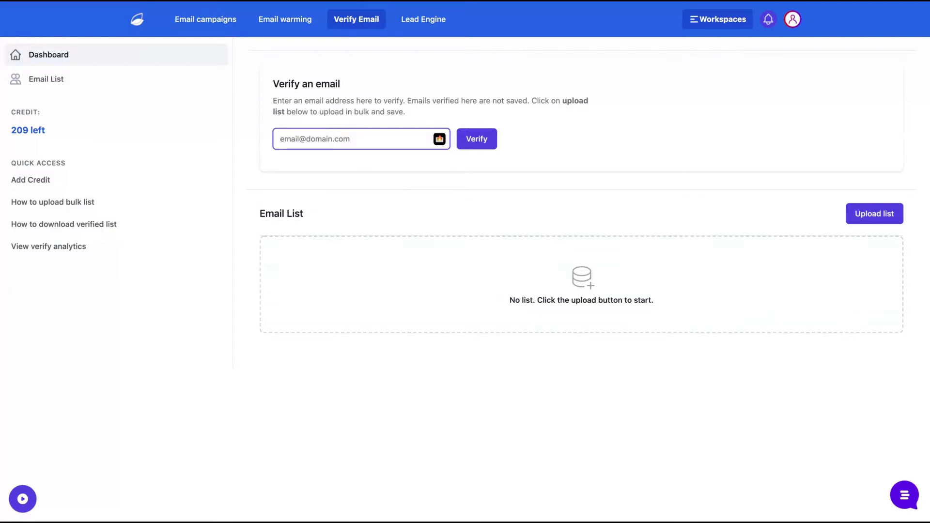
{"action": "key", "text": "Return"}
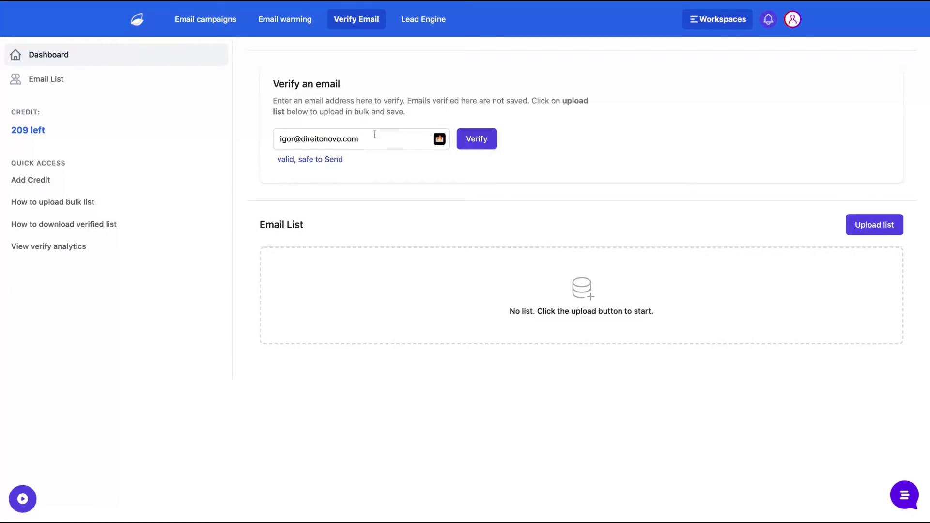
Replace it with a misspelled version of the address and verify it.
{"action": "key", "text": "ctrl+a"}
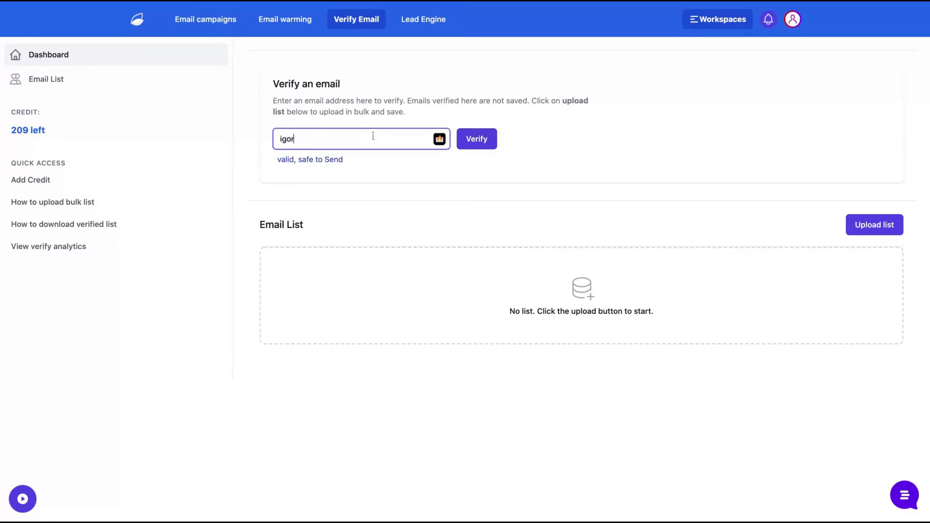
{"action": "key", "text": "Return"}
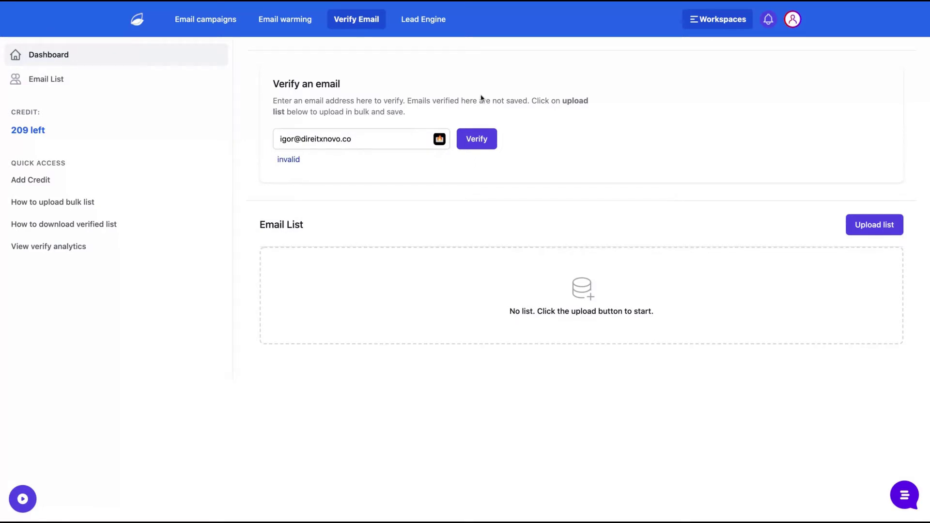
Switch to the Email warming page, which lists no mailboxes yet.
{"action": "left_click", "coordinate": [284, 19]}
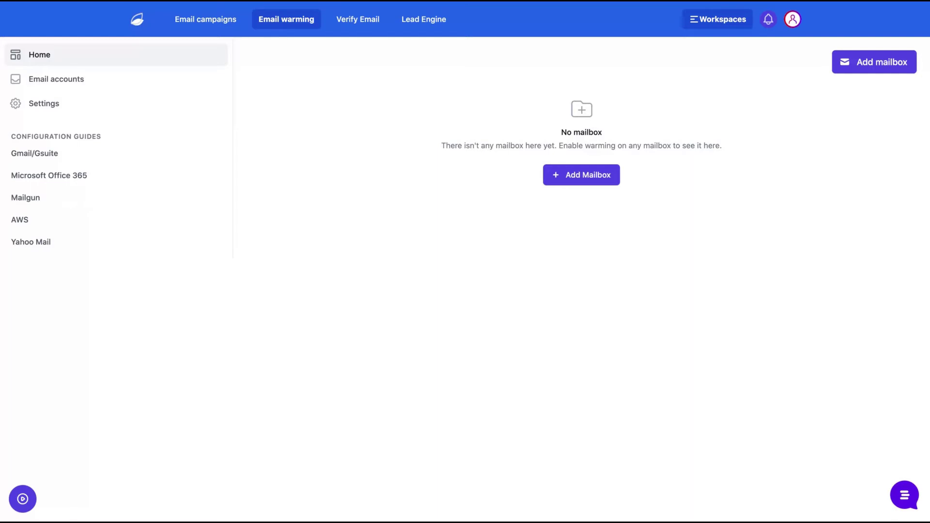
Add a mailbox through Sign in with Google, choosing the sender's account and granting access.
{"action": "left_click", "coordinate": [589, 180]}
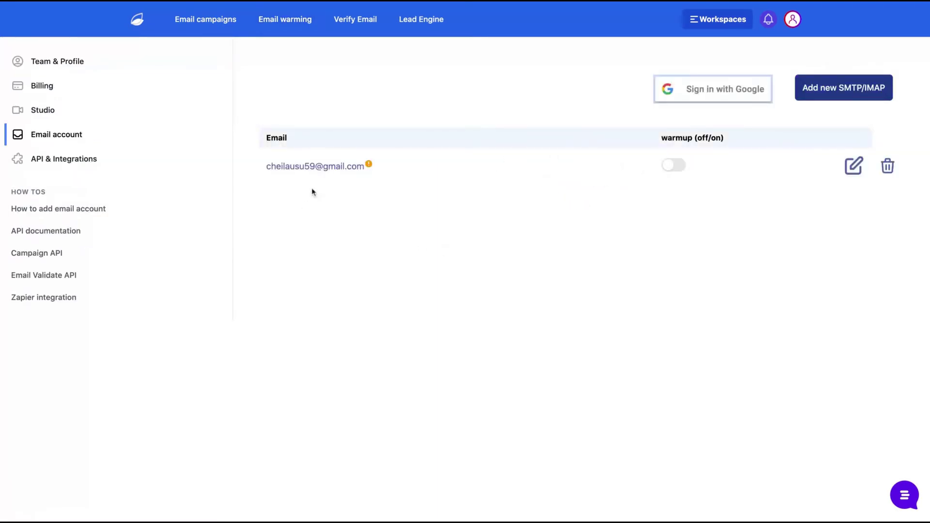
{"action": "left_click", "coordinate": [702, 95]}
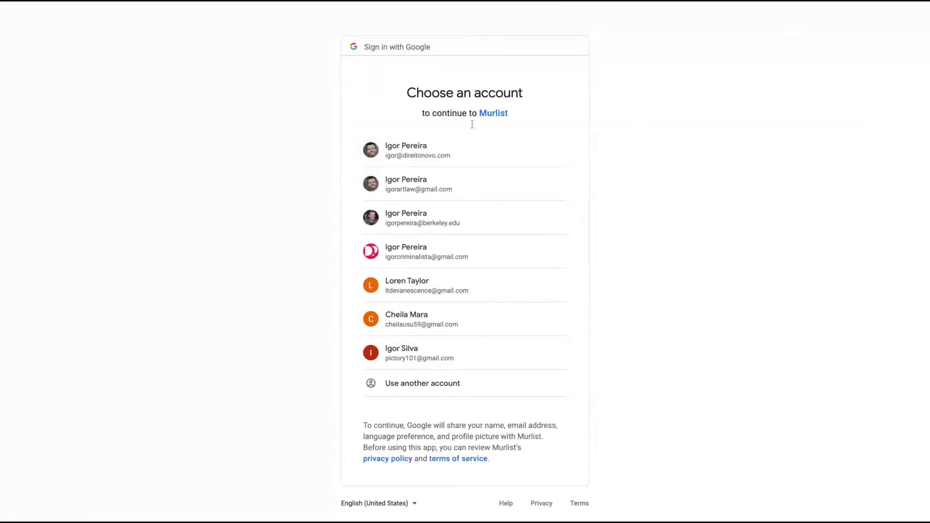
{"action": "left_click", "coordinate": [430, 333]}
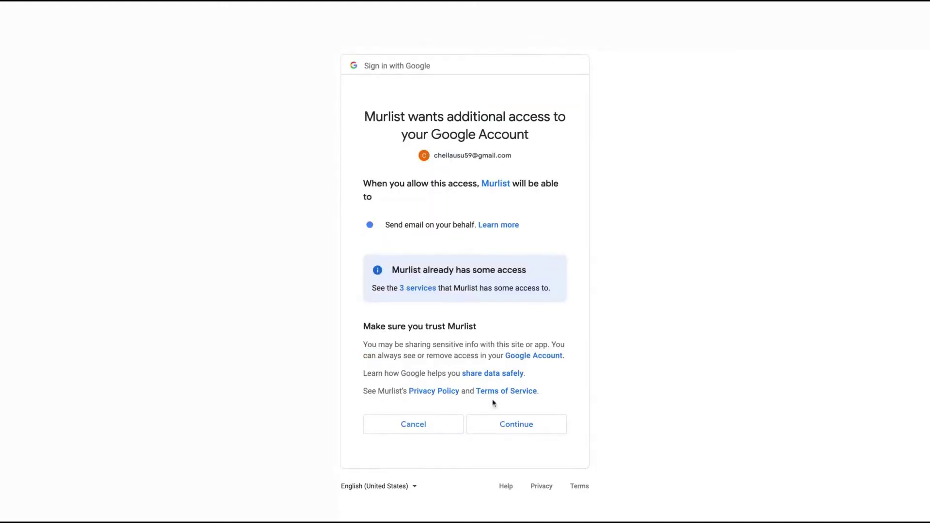
{"action": "left_click", "coordinate": [500, 425]}
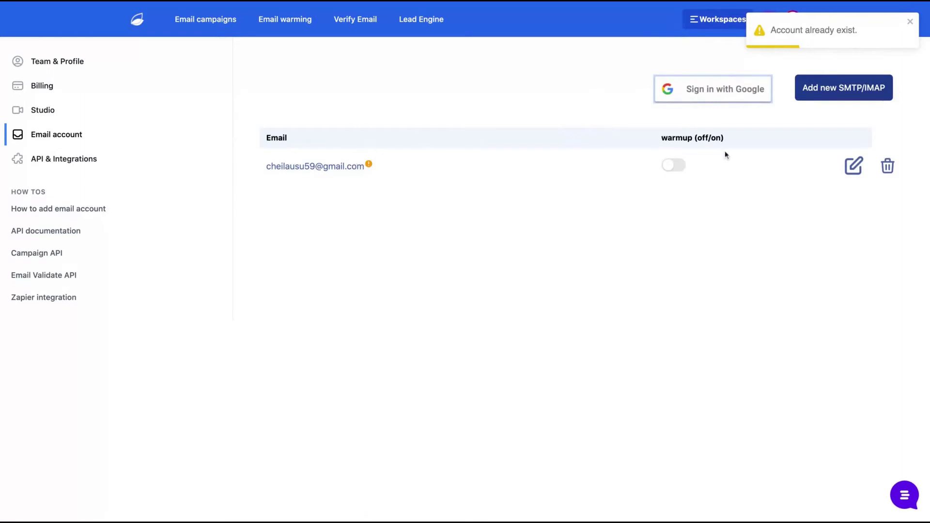
Set the sender account's Warming behavior to Use default.
{"action": "left_click", "coordinate": [854, 166]}
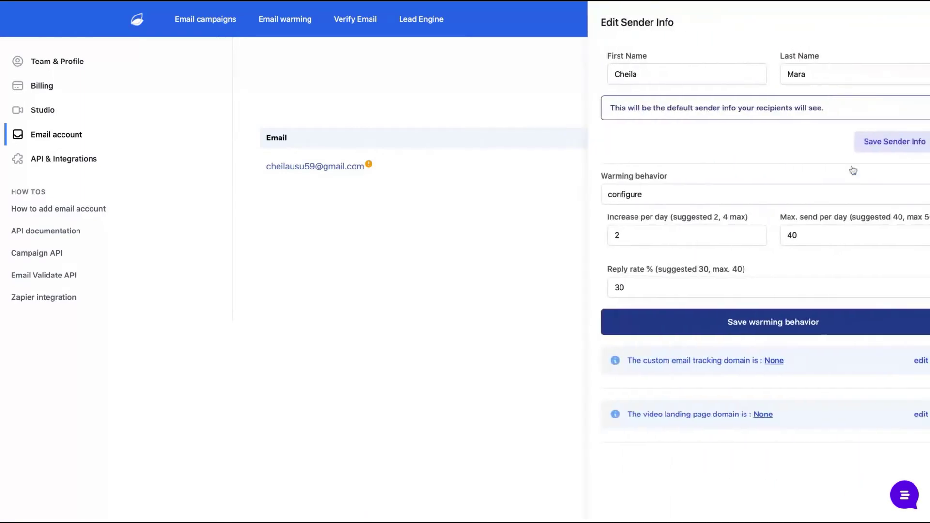
{"action": "left_click", "coordinate": [600, 196]}
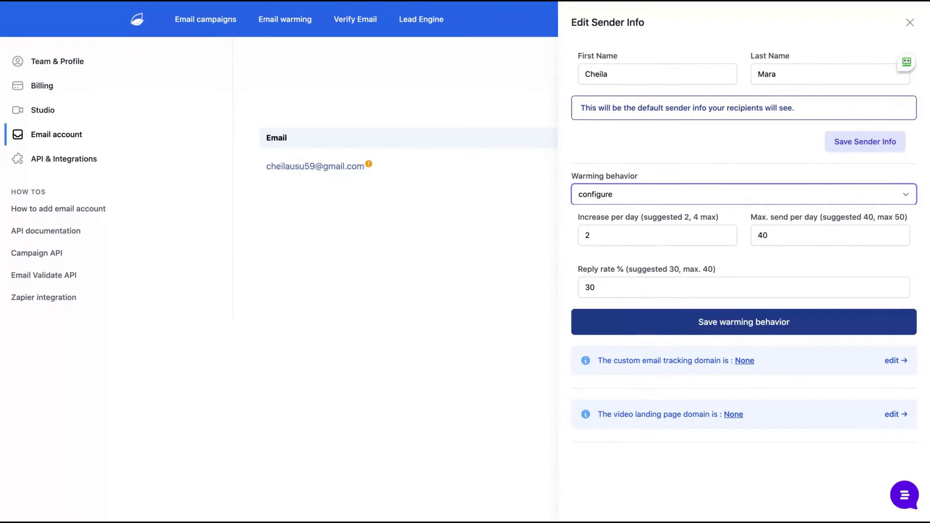
{"action": "key", "text": "Up"}
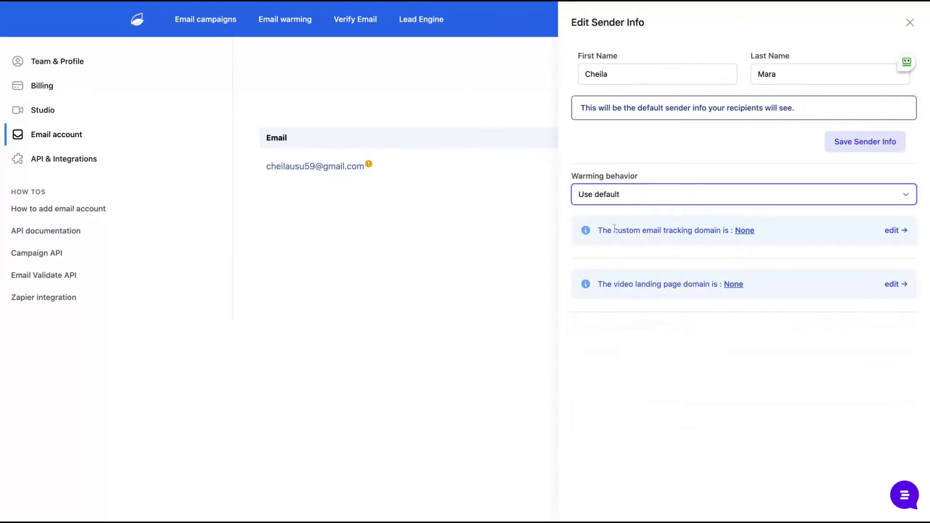
Review the tracking domain, video landing page and default sender notes, close settings, enable warmup.
{"action": "left_click_drag", "start_coordinate": [614, 229], "coordinate": [731, 230]}
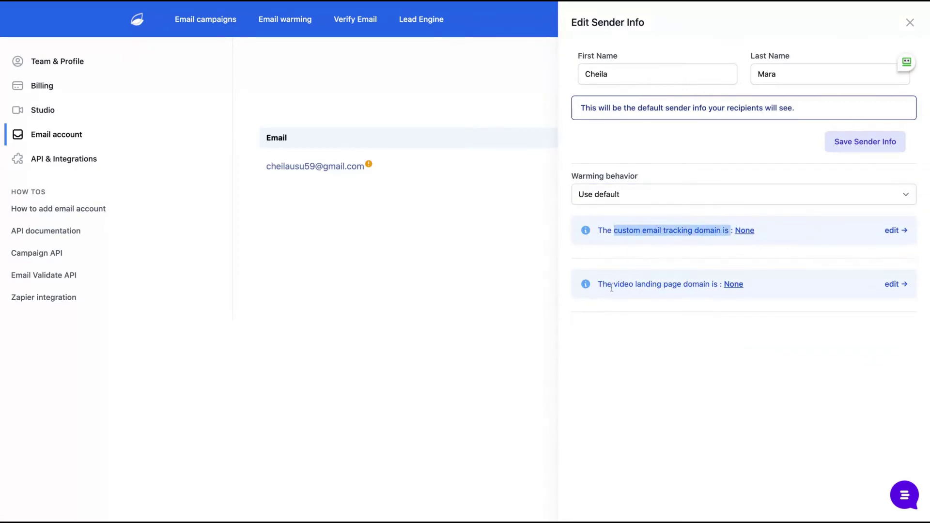
{"action": "left_click_drag", "start_coordinate": [613, 284], "coordinate": [699, 284]}
{"action": "left_click", "coordinate": [711, 235]}
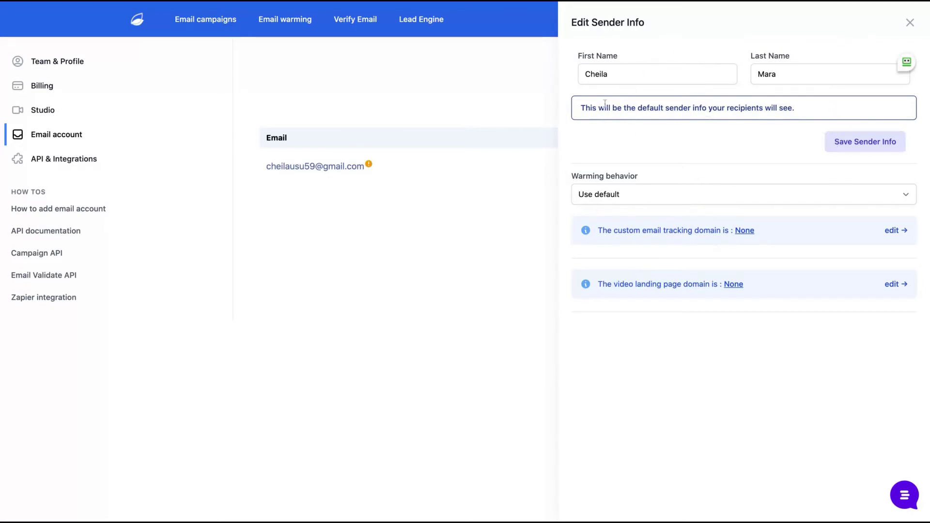
{"action": "left_click_drag", "start_coordinate": [581, 107], "coordinate": [795, 108]}
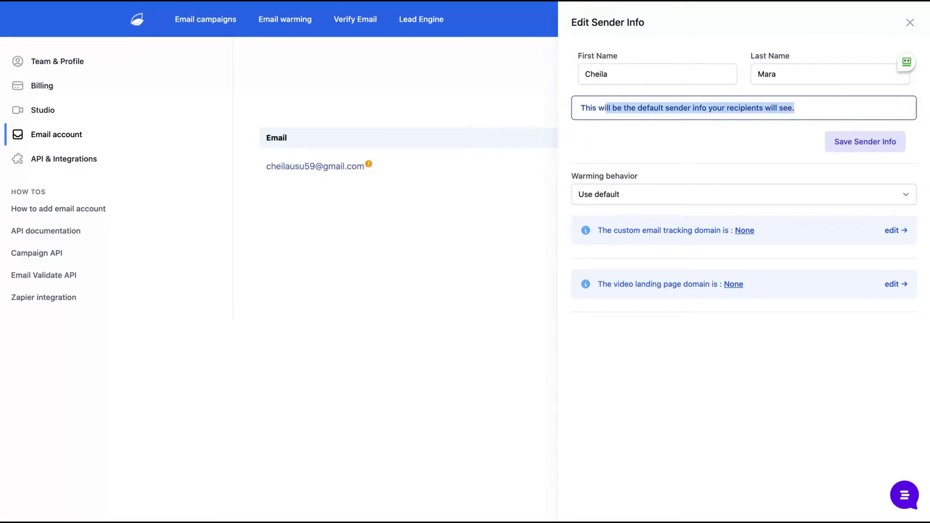
{"action": "left_click", "coordinate": [910, 22]}
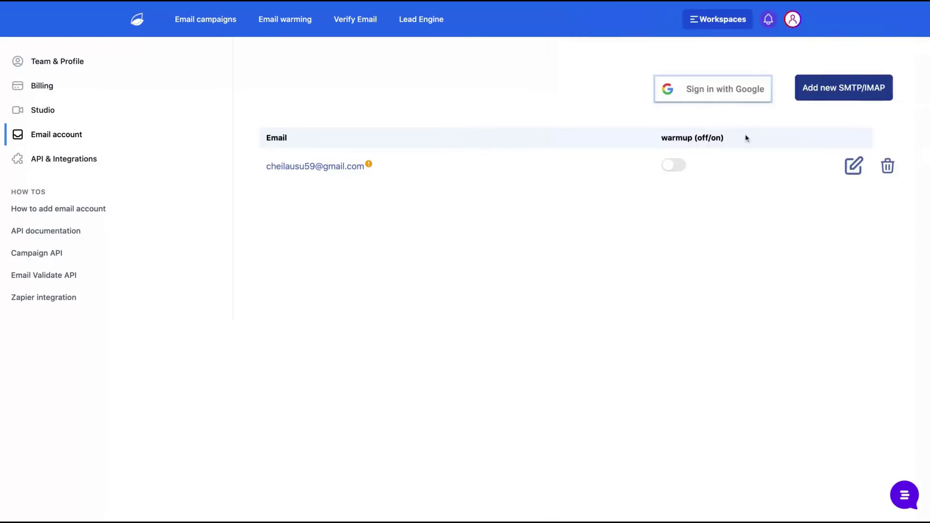
{"action": "left_click", "coordinate": [676, 171]}
Turn the sender's warmup back off and start creating a new Lead Engine web property.
{"action": "left_click", "coordinate": [676, 171]}
{"action": "left_click", "coordinate": [403, 24]}
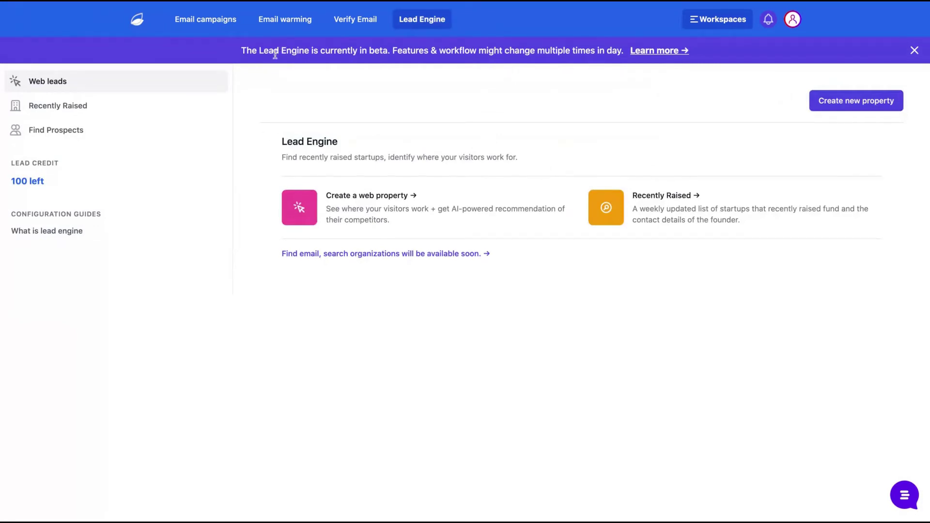
{"action": "left_click_drag", "start_coordinate": [275, 54], "coordinate": [604, 51]}
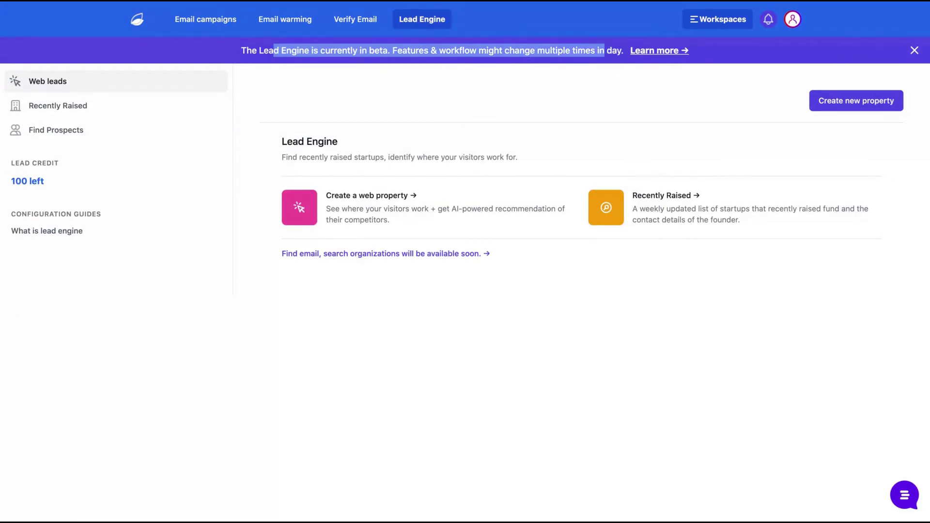
{"action": "left_click", "coordinate": [856, 100]}
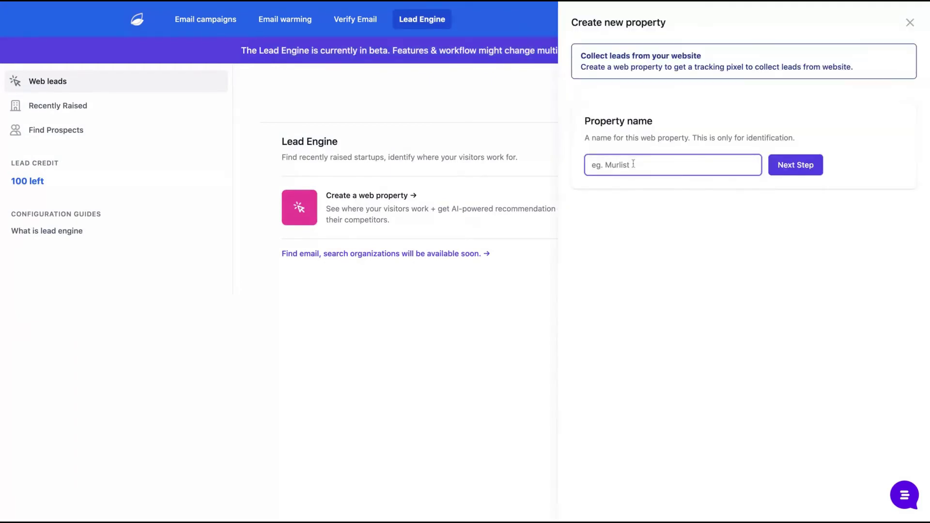
{"action": "key", "text": "Return"}
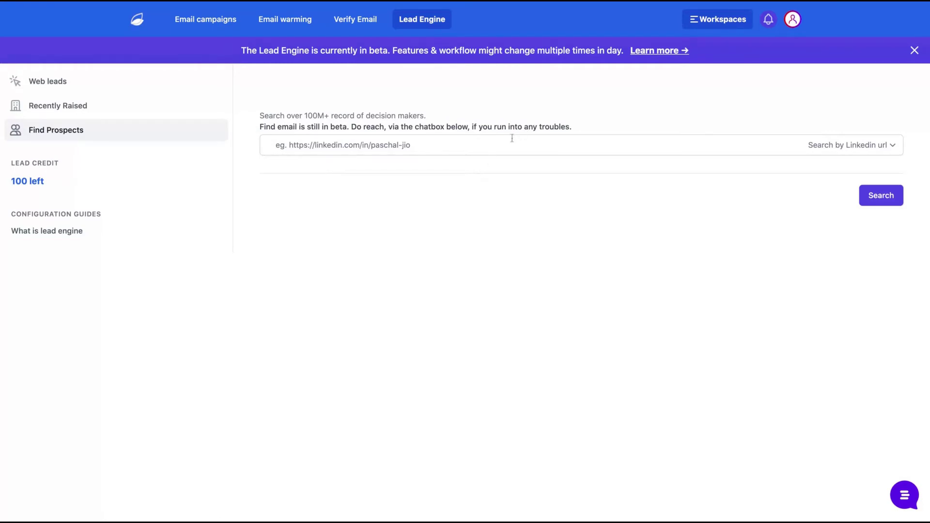
Search prospects by a pasted LinkedIn profile URL and reveal the found prospect's email.
{"action": "left_click", "coordinate": [836, 146]}
{"action": "left_click", "coordinate": [352, 148]}
{"action": "key", "text": "Return"}
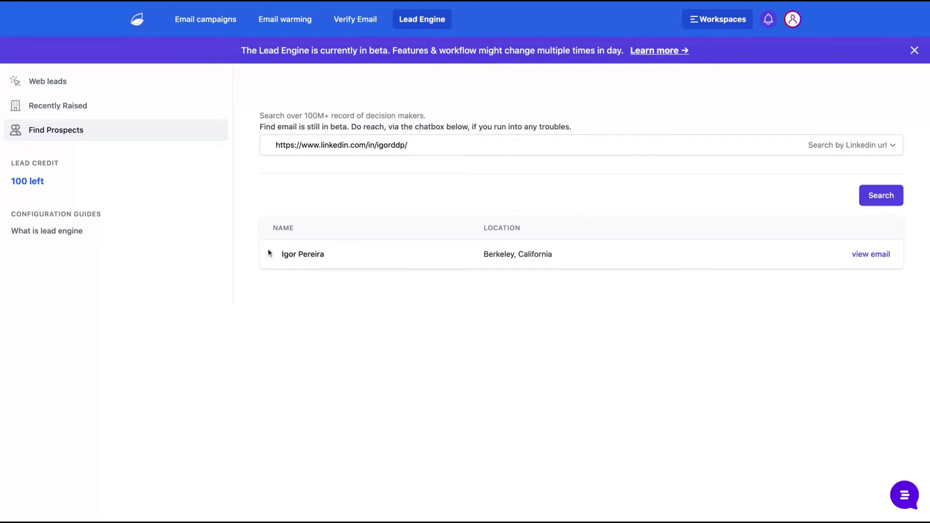
{"action": "left_click", "coordinate": [872, 258]}
Review the Berkeley prospect's details, begin adding them to a campaign, then close that panel.
{"action": "scroll", "coordinate": [768, 301], "scroll_direction": "down", "scroll_amount": 6}
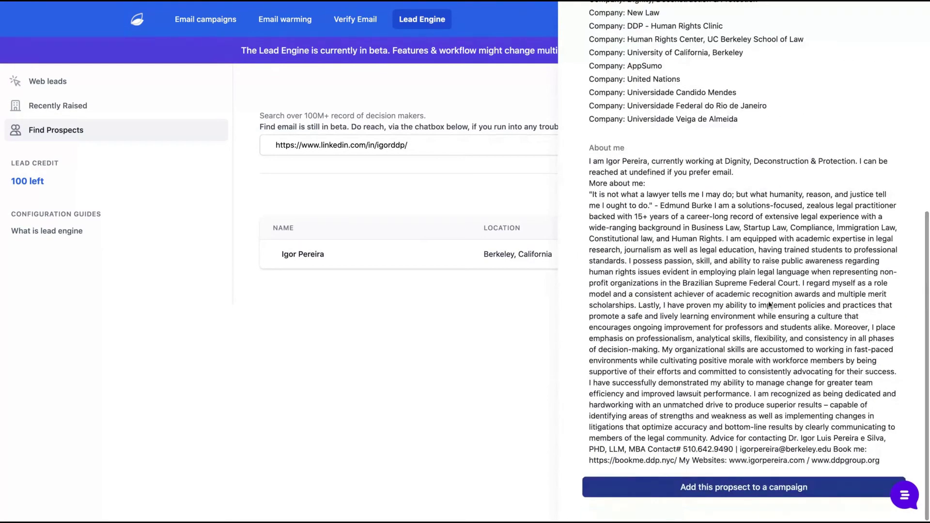
{"action": "scroll", "coordinate": [769, 305], "scroll_direction": "up", "scroll_amount": 1}
{"action": "scroll", "coordinate": [769, 305], "scroll_direction": "down", "scroll_amount": 1}
{"action": "scroll", "coordinate": [744, 261], "scroll_direction": "up", "scroll_amount": 10}
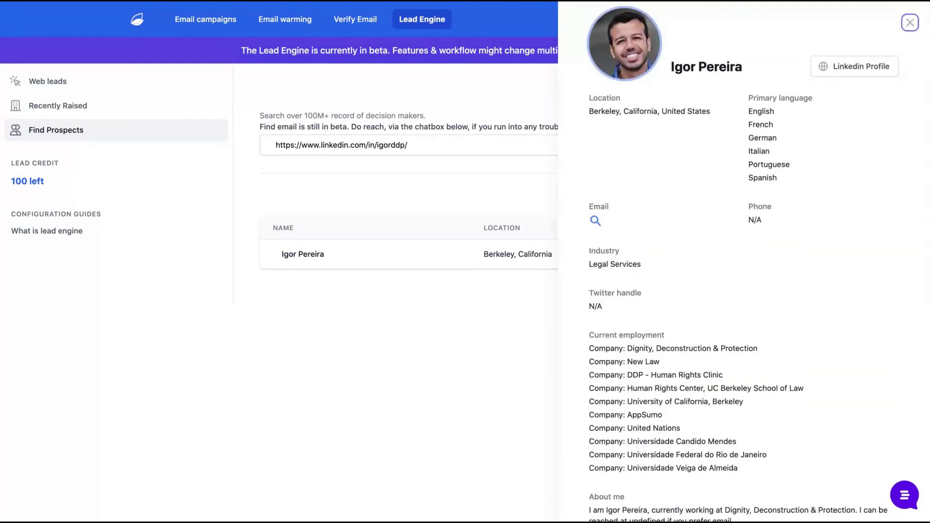
{"action": "scroll", "coordinate": [762, 285], "scroll_direction": "down", "scroll_amount": 10}
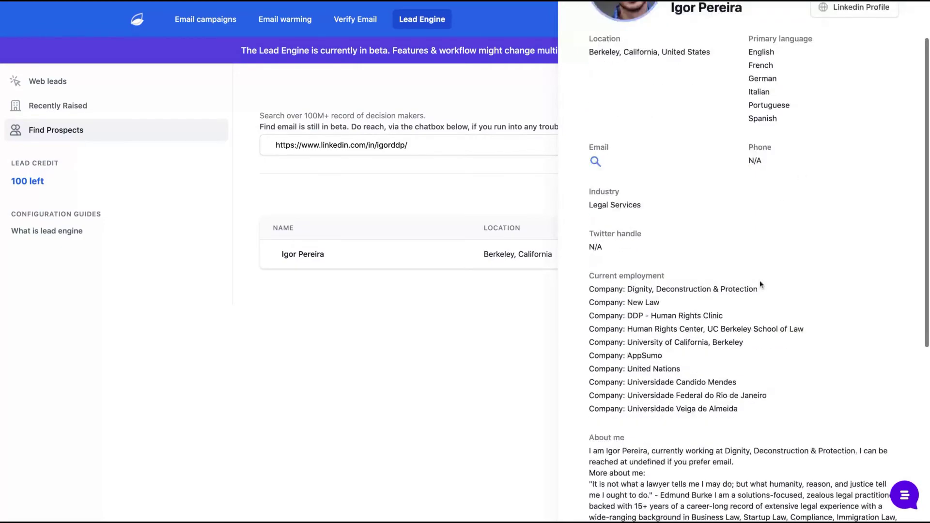
{"action": "scroll", "coordinate": [761, 285], "scroll_direction": "up", "scroll_amount": 10}
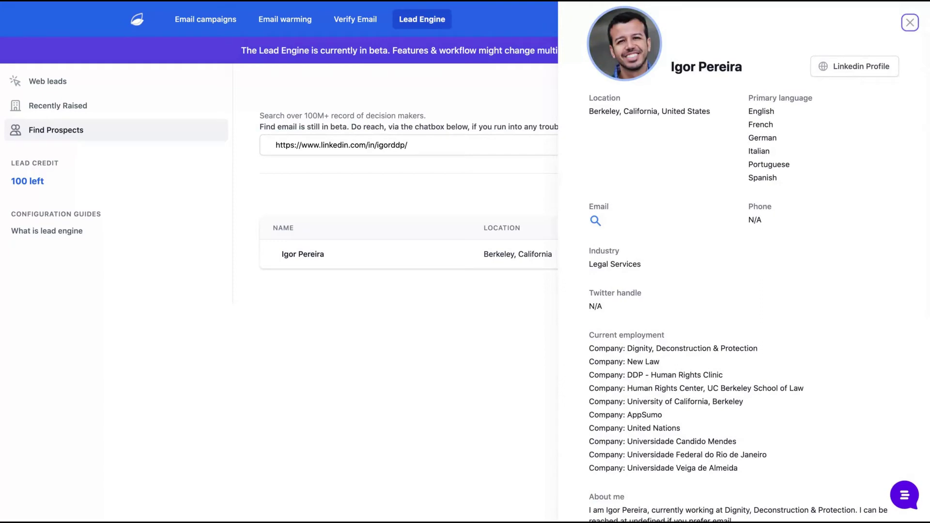
{"action": "scroll", "coordinate": [744, 285], "scroll_direction": "down", "scroll_amount": 8}
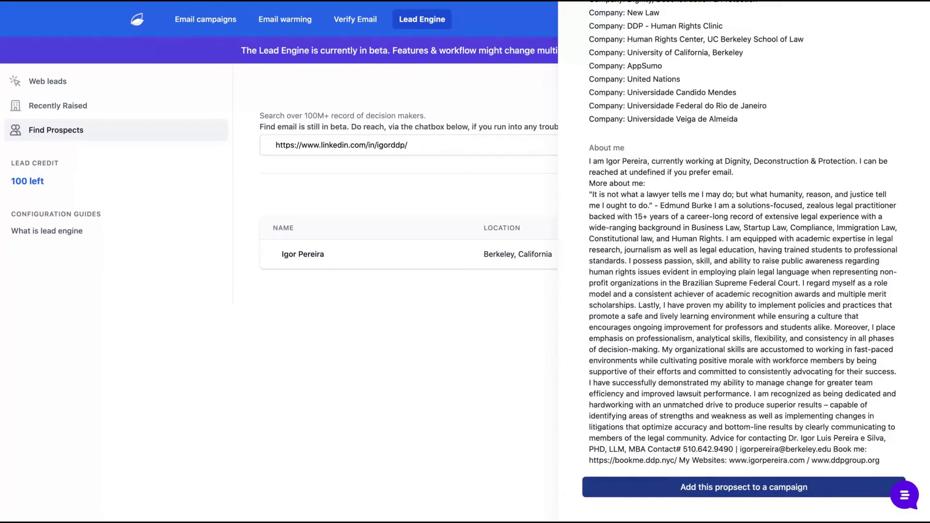
{"action": "left_click", "coordinate": [699, 494]}
{"action": "left_click", "coordinate": [736, 86]}
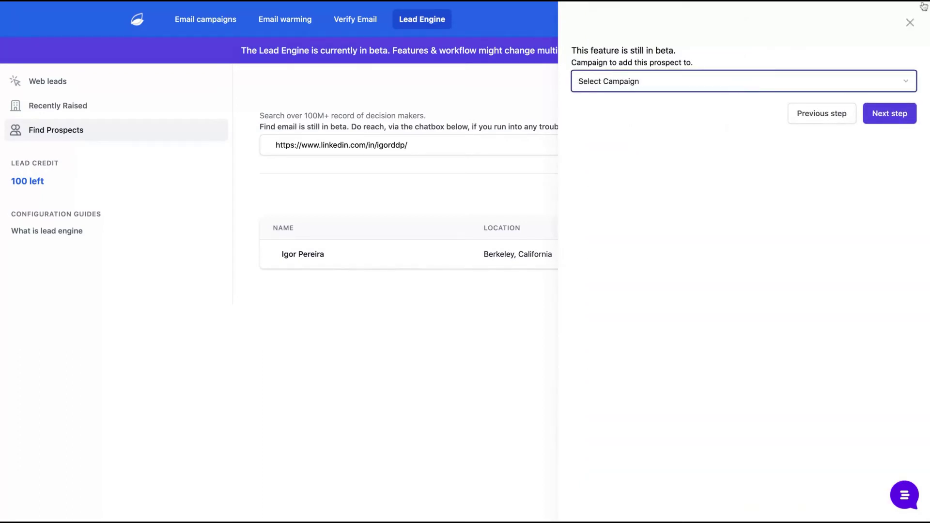
{"action": "left_click", "coordinate": [909, 22]}
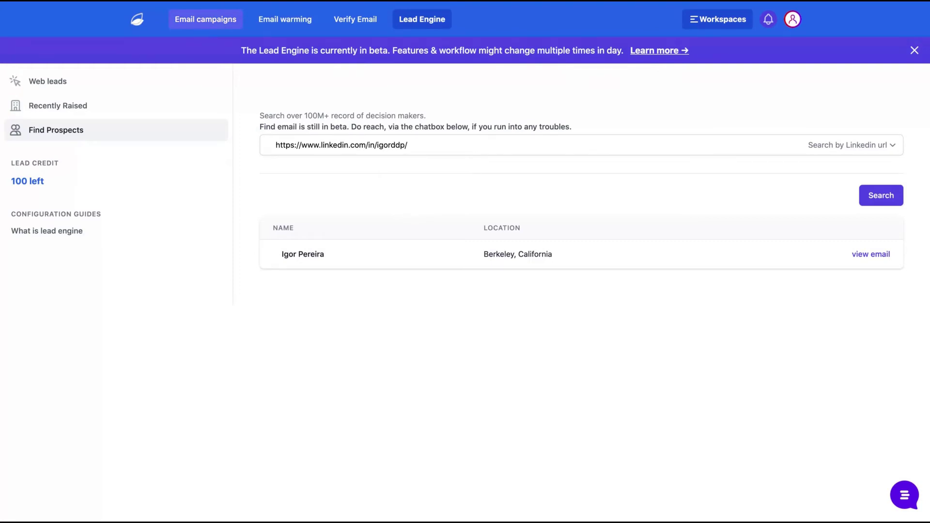
From email campaigns, create a drip campaign named 'TEst' using the Test mailing list.
{"action": "left_click", "coordinate": [206, 18]}
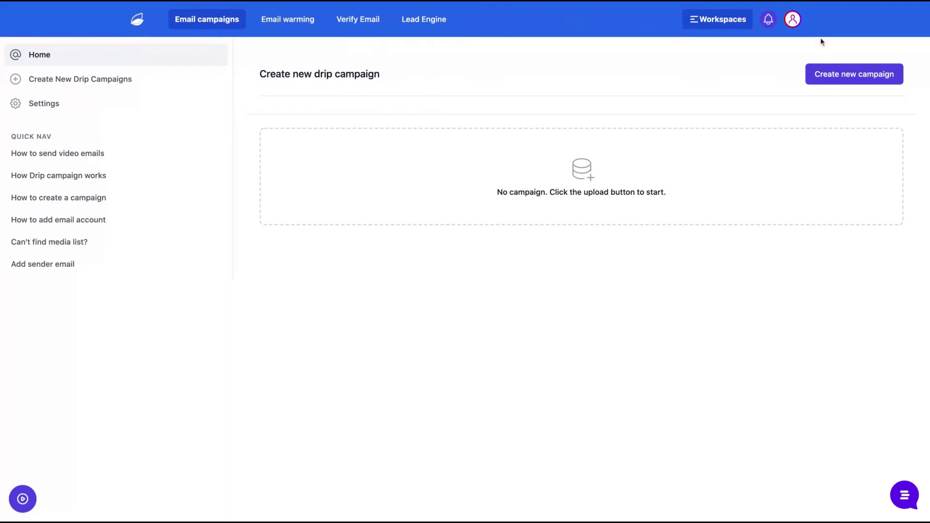
{"action": "left_click", "coordinate": [832, 76]}
{"action": "left_click", "coordinate": [510, 97]}
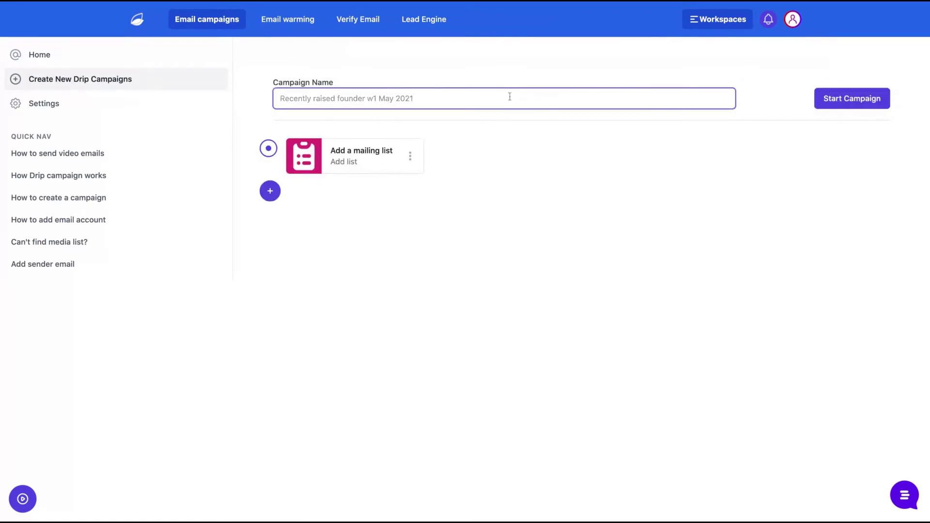
{"action": "type", "text": "TEst"}
{"action": "left_click", "coordinate": [413, 163]}
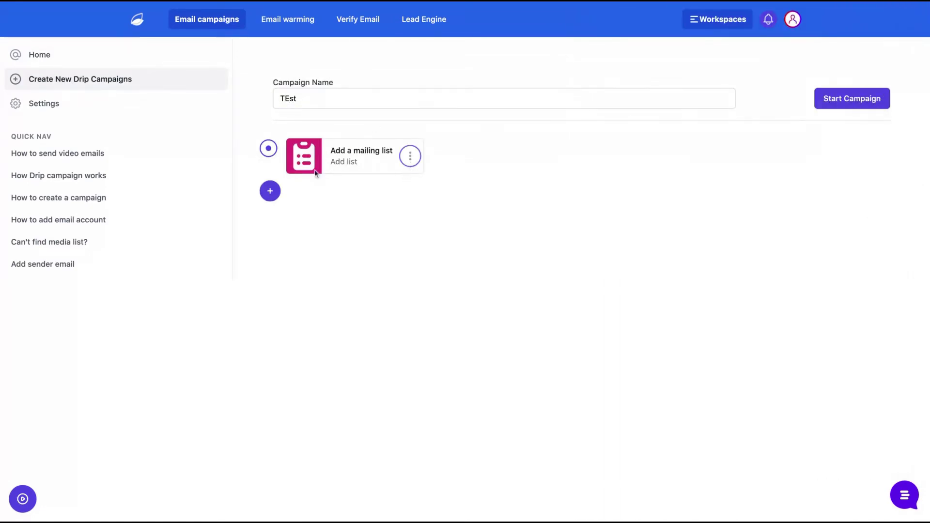
{"action": "left_click", "coordinate": [270, 191]}
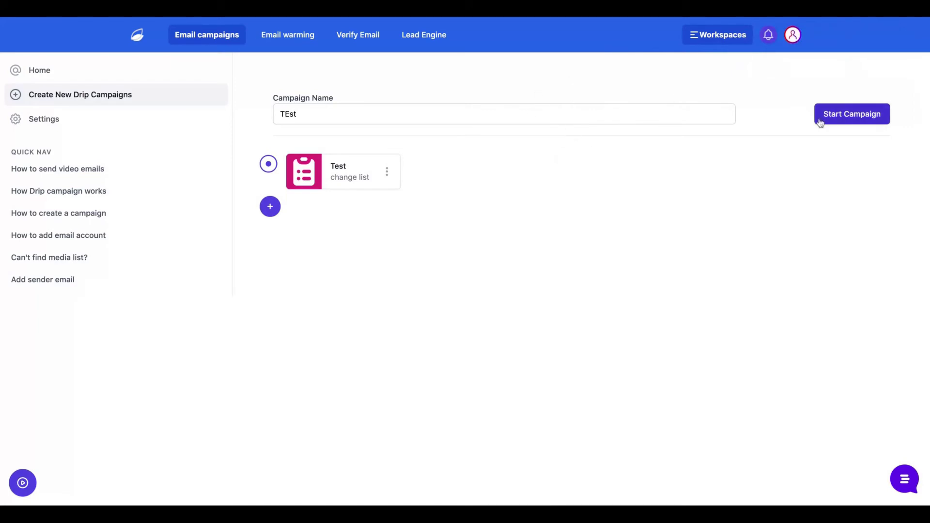
Launch TEst from the connected sender account, leaving open-rate tracking off.
{"action": "left_click", "coordinate": [841, 115]}
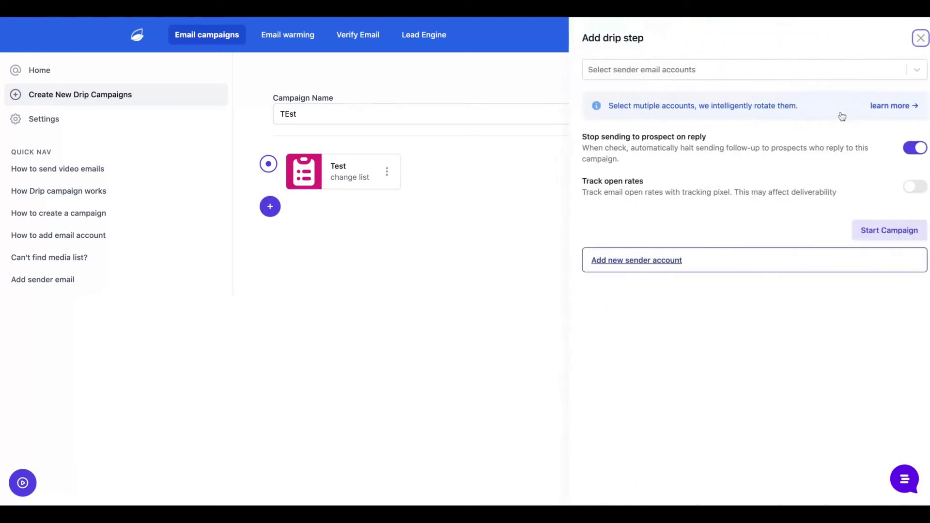
{"action": "left_click", "coordinate": [764, 75]}
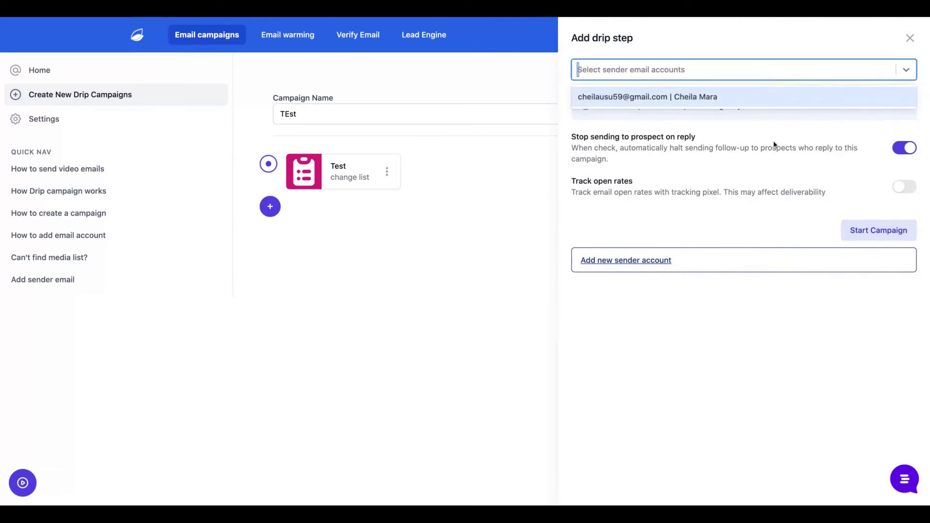
{"action": "left_click", "coordinate": [725, 98]}
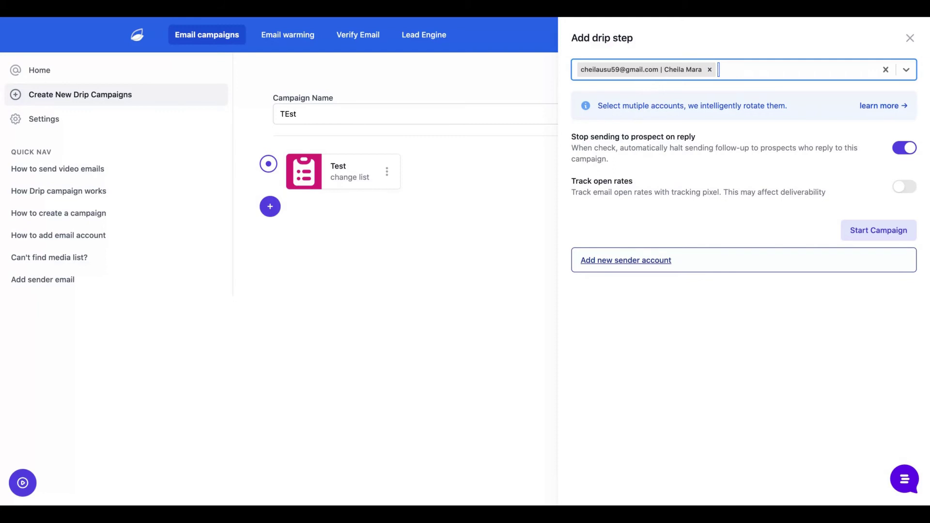
{"action": "left_click", "coordinate": [902, 186]}
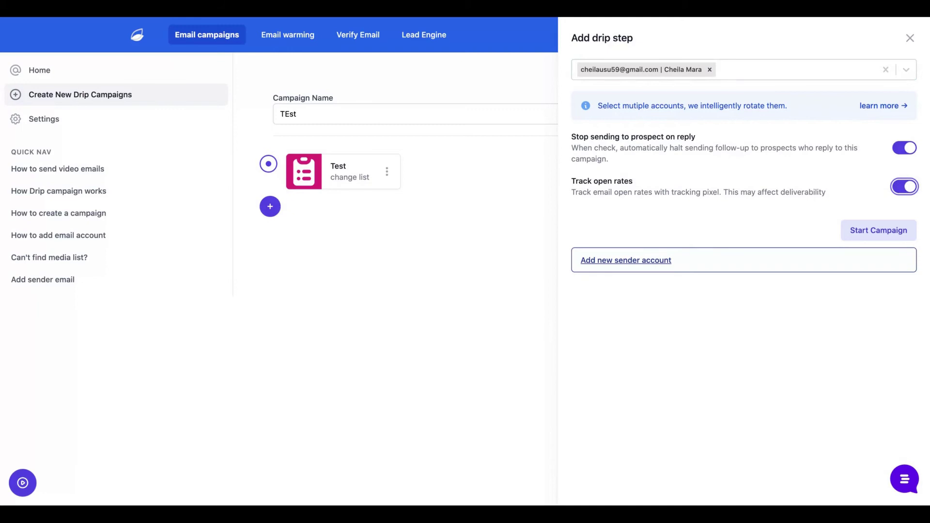
{"action": "left_click", "coordinate": [904, 186]}
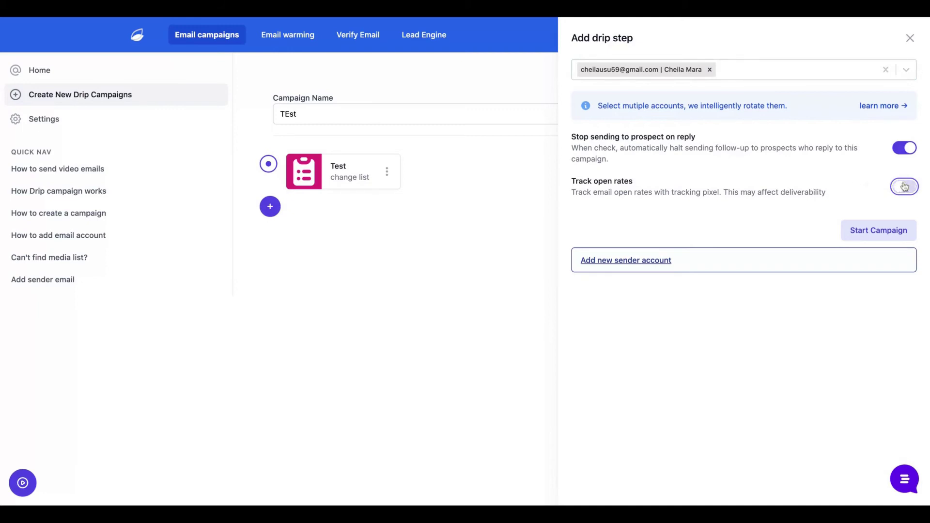
{"action": "left_click", "coordinate": [857, 235]}
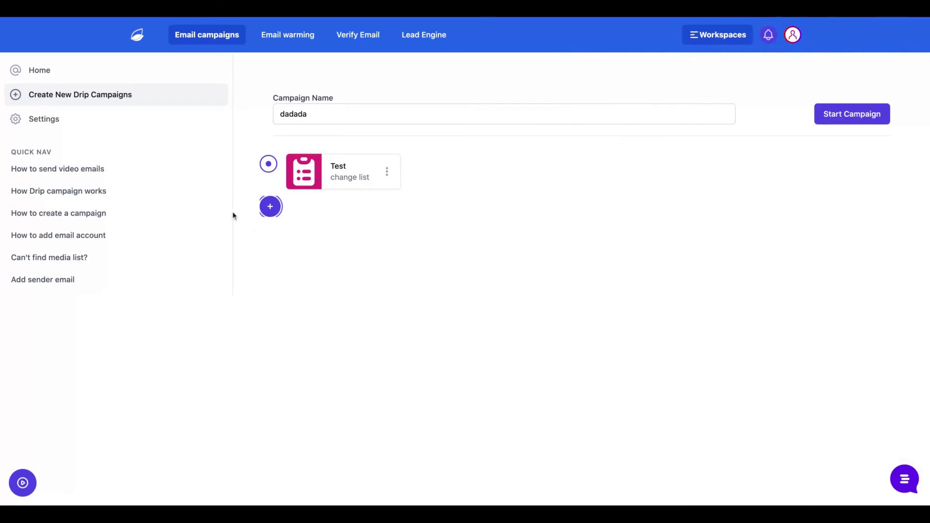
Add then delete a 24-hour delay step, and add an email step after the Test list.
{"action": "left_click", "coordinate": [271, 209]}
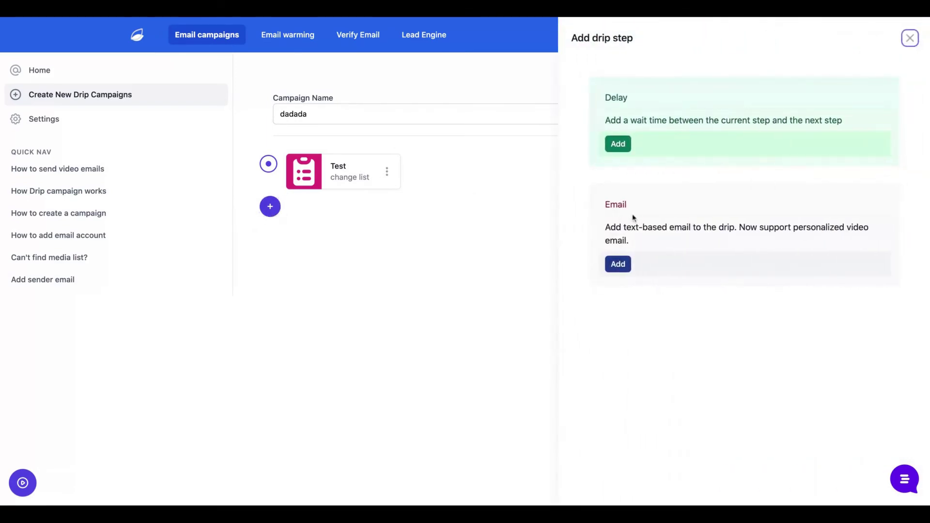
{"action": "double_click", "coordinate": [624, 121]}
{"action": "left_click_drag", "start_coordinate": [625, 121], "coordinate": [845, 120]}
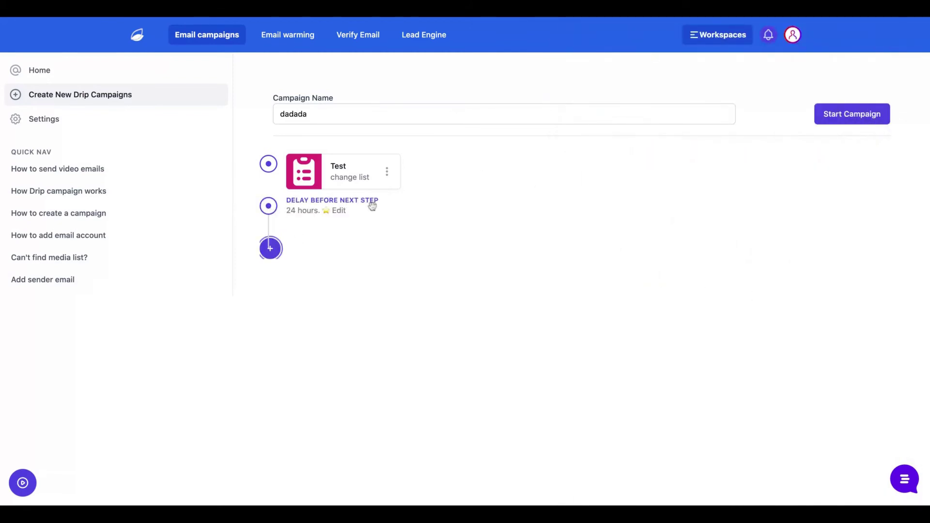
{"action": "left_click", "coordinate": [337, 210]}
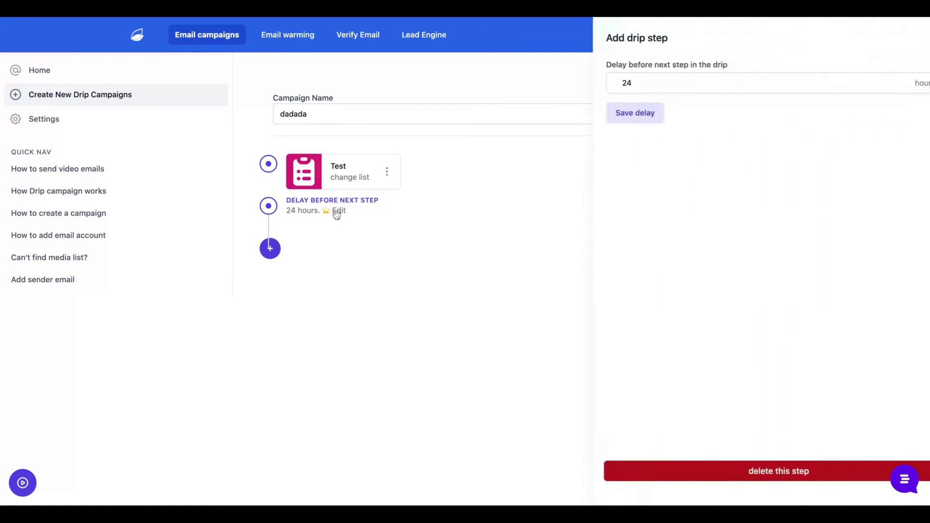
{"action": "left_click", "coordinate": [691, 474]}
{"action": "left_click_drag", "start_coordinate": [627, 228], "coordinate": [629, 240]}
{"action": "left_click", "coordinate": [619, 264]}
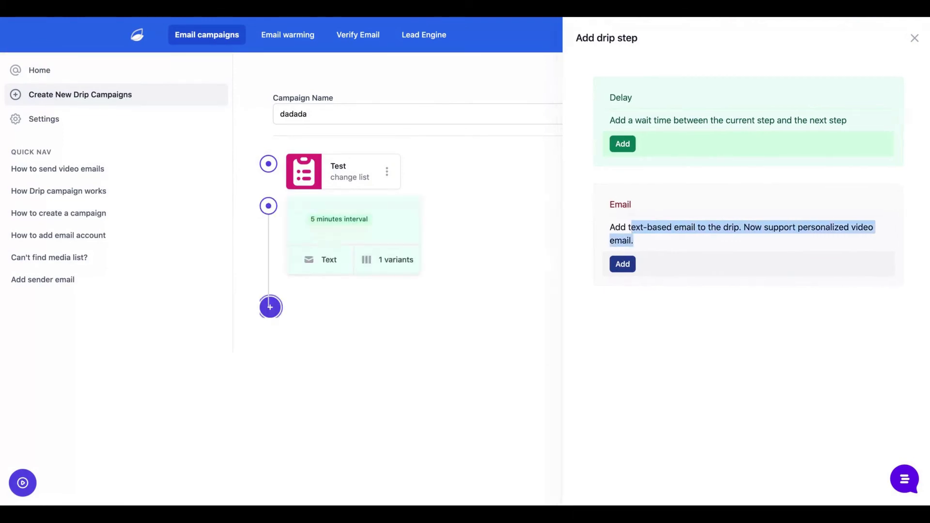
Give the email step subject 'Test' and start the body with 'Hello,' and 'How are you'.
{"action": "left_click", "coordinate": [361, 257]}
{"action": "left_click", "coordinate": [624, 76]}
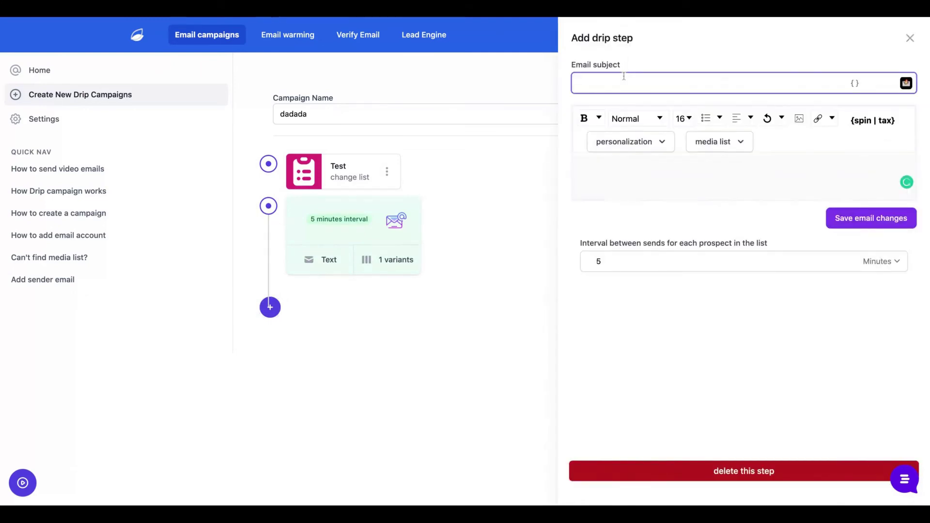
{"action": "type", "text": "Test"}
{"action": "left_click", "coordinate": [774, 146]}
{"action": "type", "text": "Hello,"}
{"action": "key", "text": "Return"}
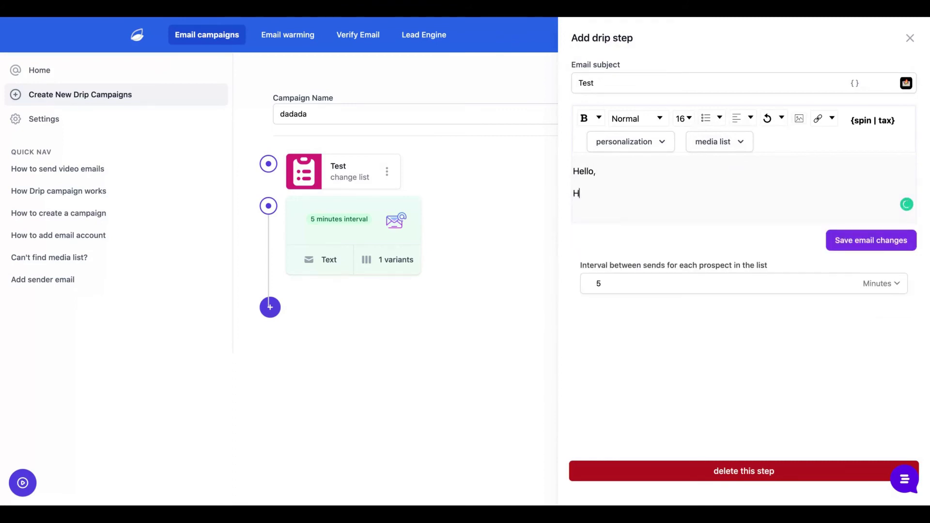
{"action": "type", "text": "ow are you?"}
Finish the body with 'How are you?' and a 'Best,' sign-off followed by the sender's name.
{"action": "key", "text": "Return"}
{"action": "key", "text": "Return"}
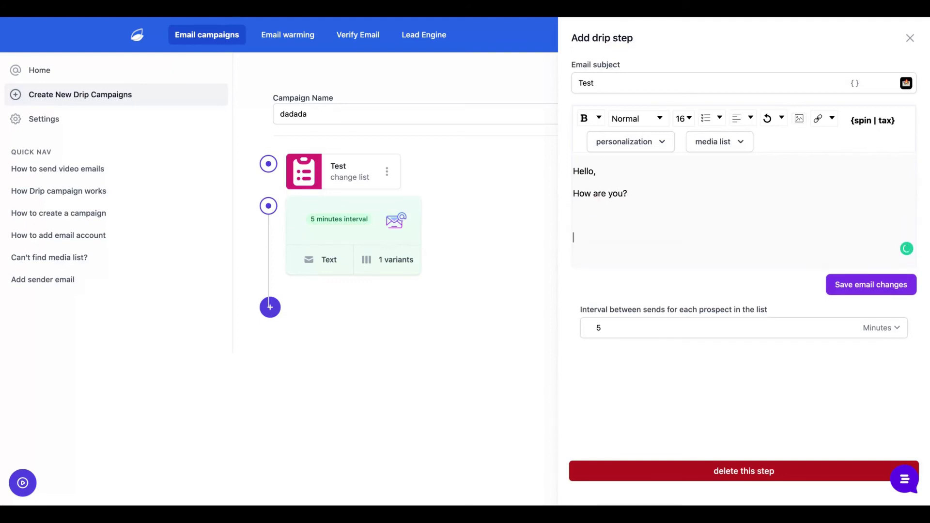
{"action": "key", "text": "BackSpace"}
{"action": "type", "text": "Best"}
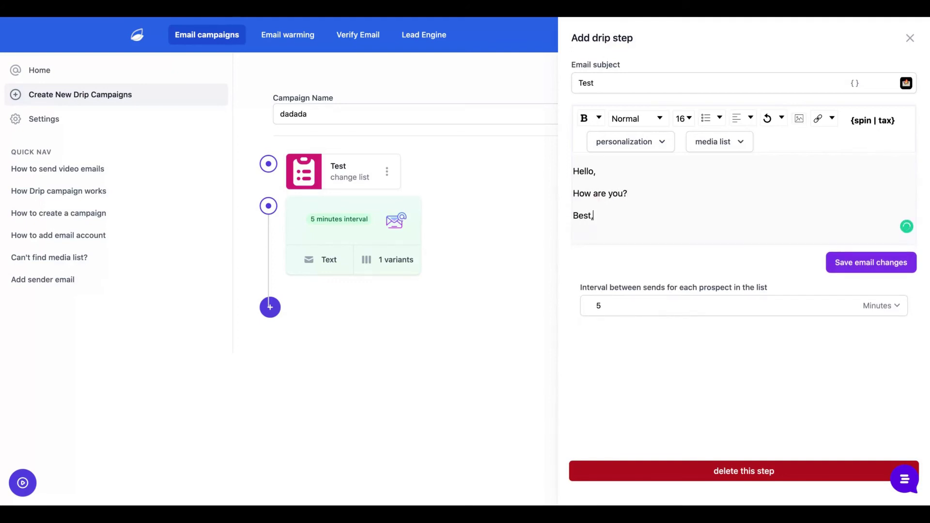
{"action": "type", "text": ","}
{"action": "key", "text": "Return"}
{"action": "type", "text": "Igor"}
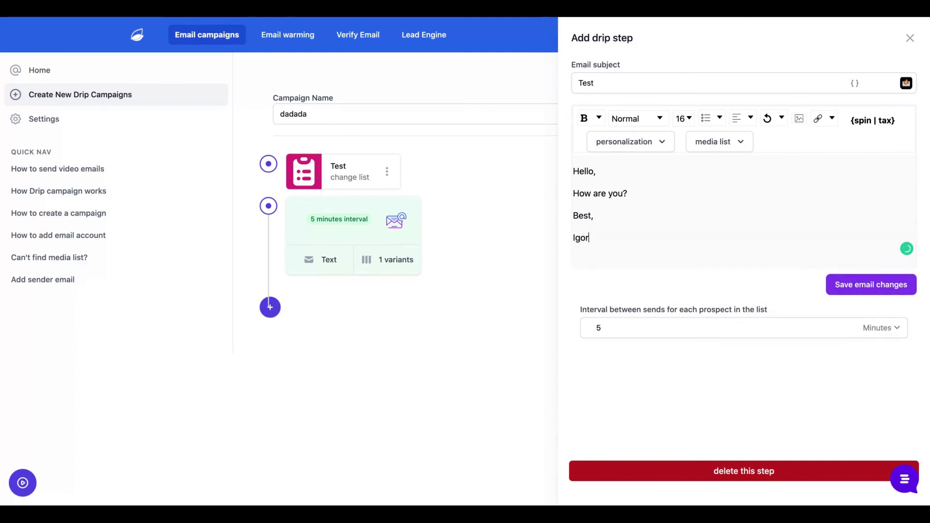
Insert an empty line after 'How are you?' and choose to create a new media list.
{"action": "left_click", "coordinate": [626, 143]}
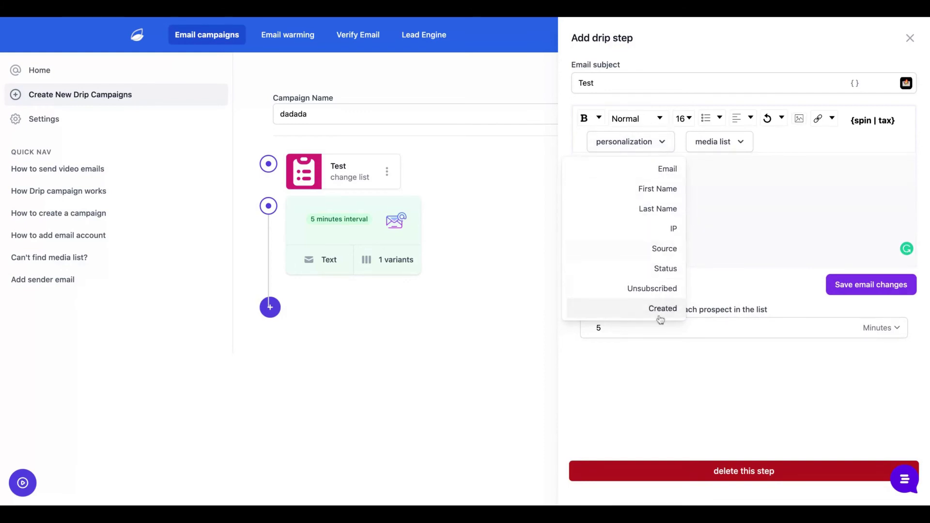
{"action": "left_click", "coordinate": [721, 262]}
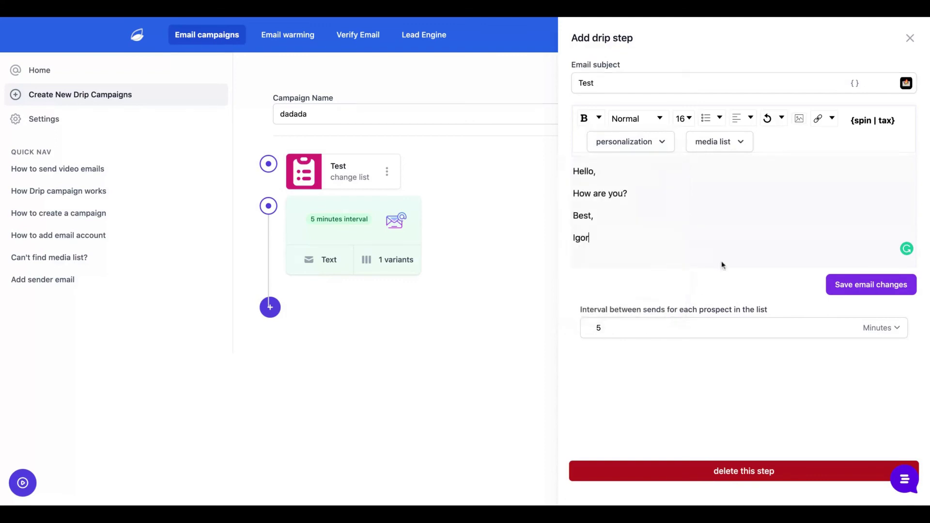
{"action": "left_click", "coordinate": [634, 196]}
{"action": "key", "text": "Return"}
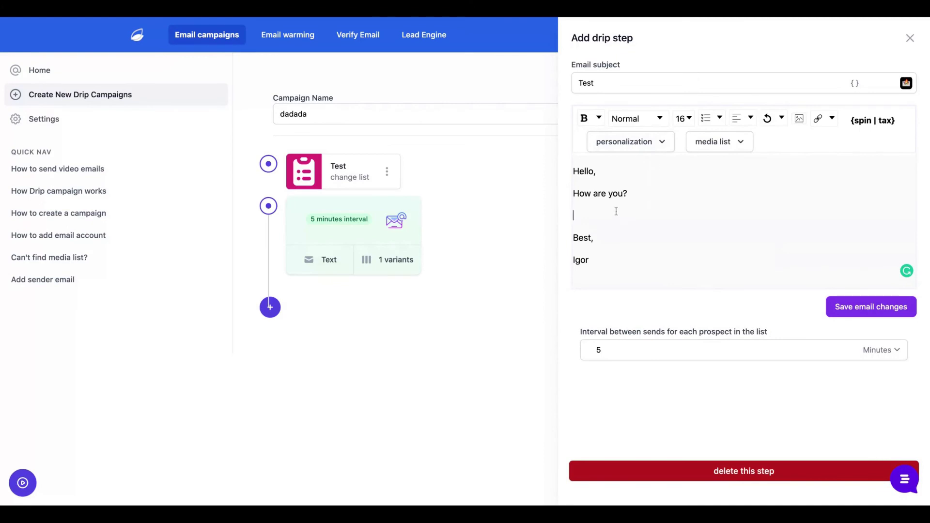
{"action": "left_click", "coordinate": [741, 147]}
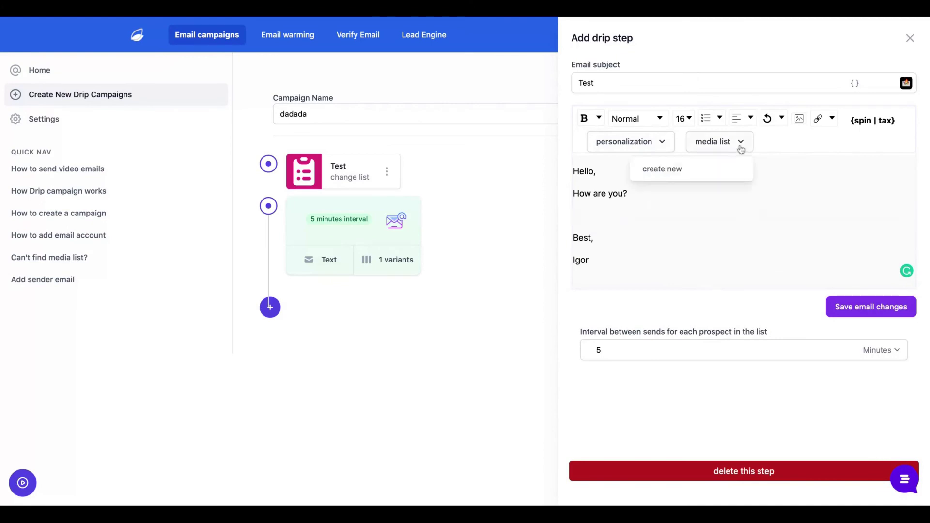
{"action": "left_click", "coordinate": [741, 149]}
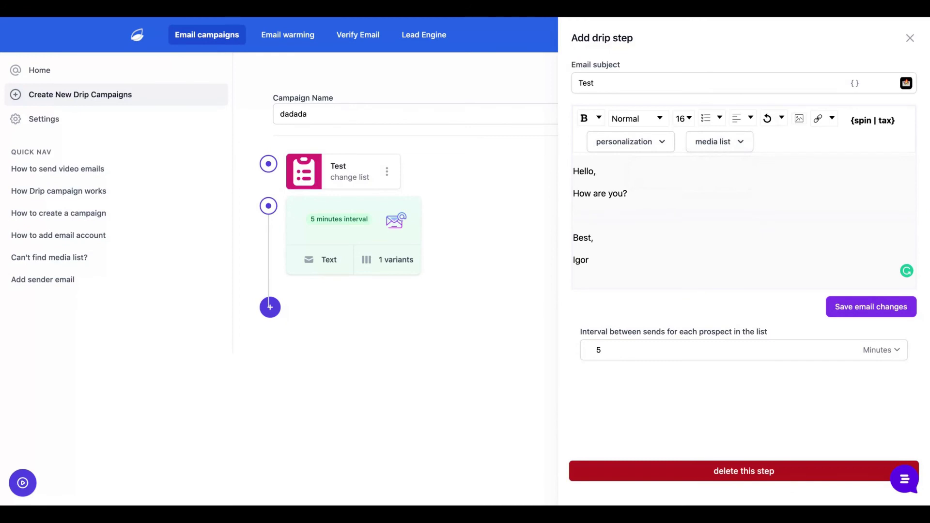
{"action": "key", "text": "shift+Tab"}
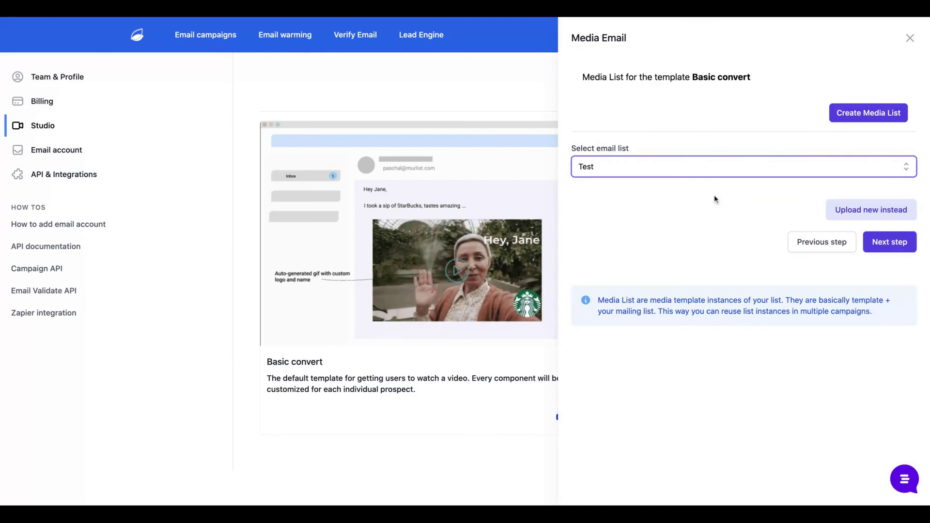
Start a Basic convert media list with a first-name greeting and name it 'Test'.
{"action": "left_click", "coordinate": [889, 241]}
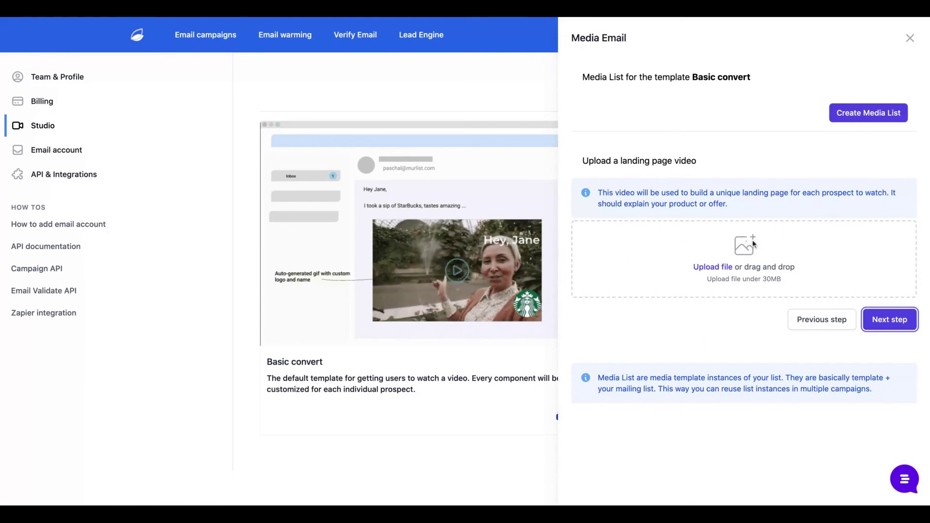
{"action": "key", "text": "Return"}
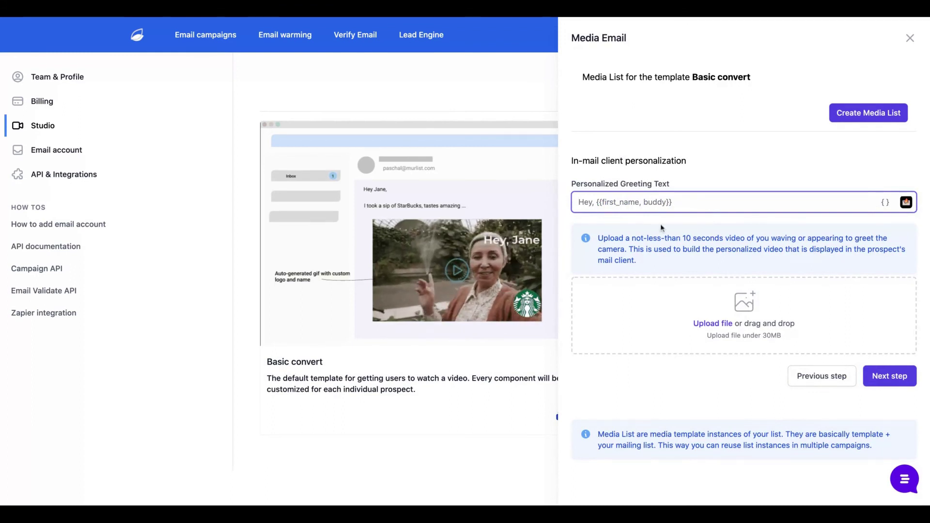
{"action": "key", "text": "braceleft"}
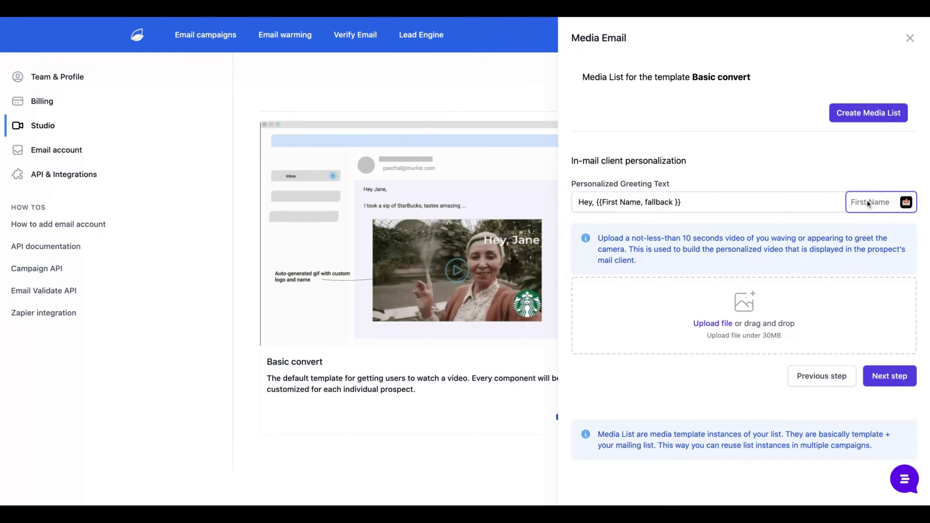
{"action": "key", "text": "Return"}
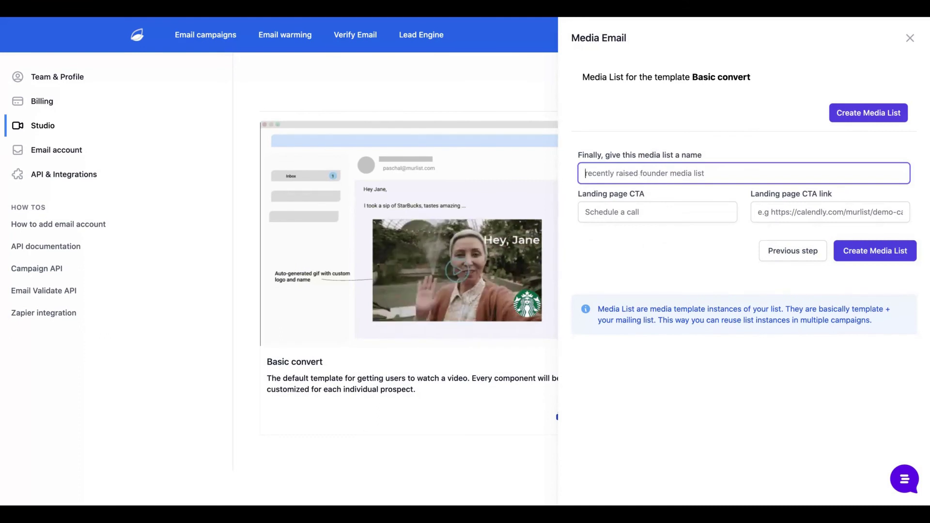
{"action": "type", "text": "Test"}
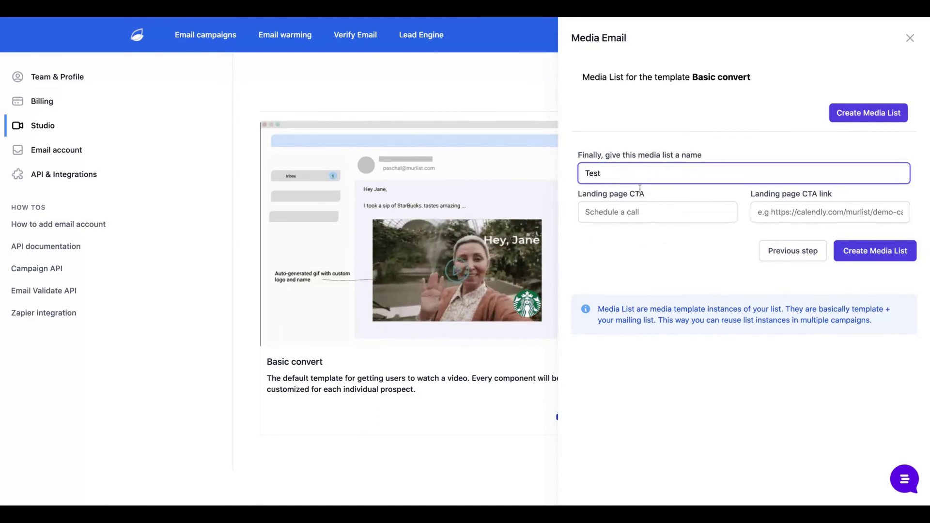
{"action": "left_click", "coordinate": [638, 212]}
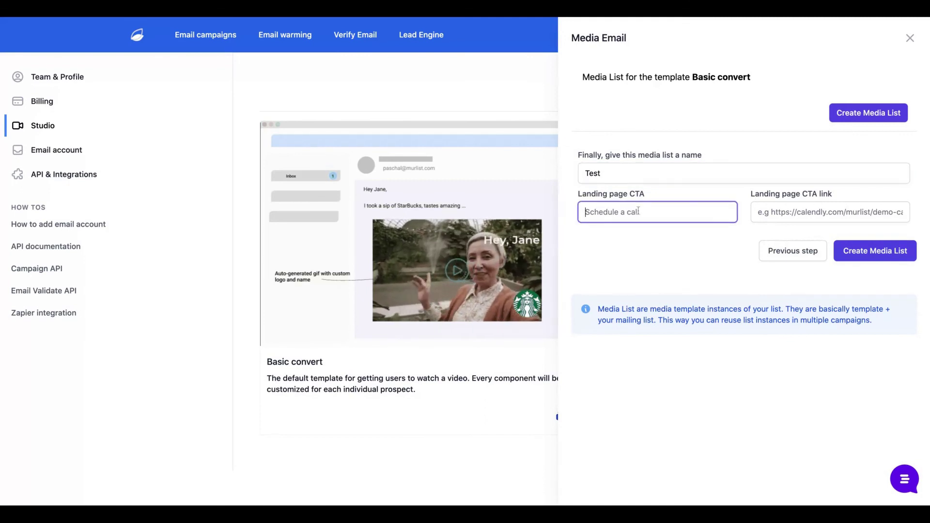
{"action": "type", "text": "Call me Now"}
{"action": "left_click", "coordinate": [797, 216]}
{"action": "type", "text": "https://calendly.com"}
{"action": "left_click", "coordinate": [860, 248]}
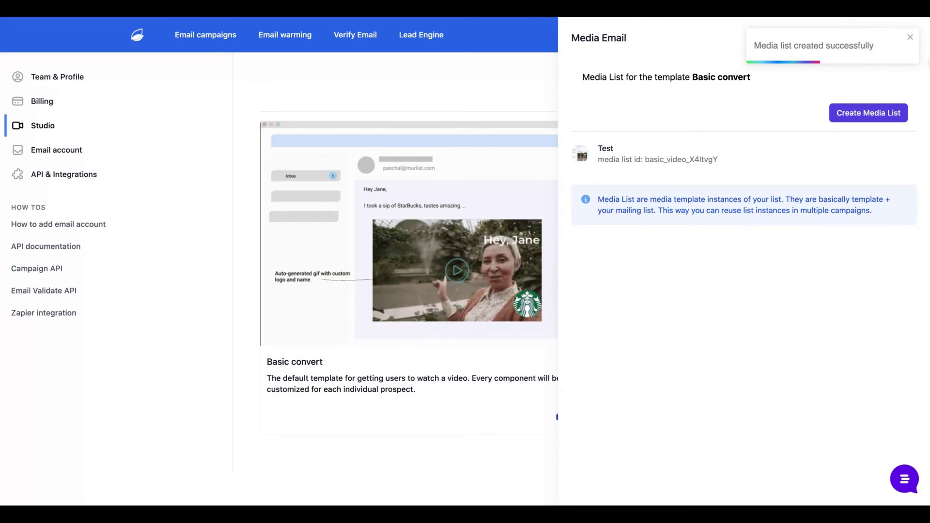
{"action": "left_click", "coordinate": [221, 35]}
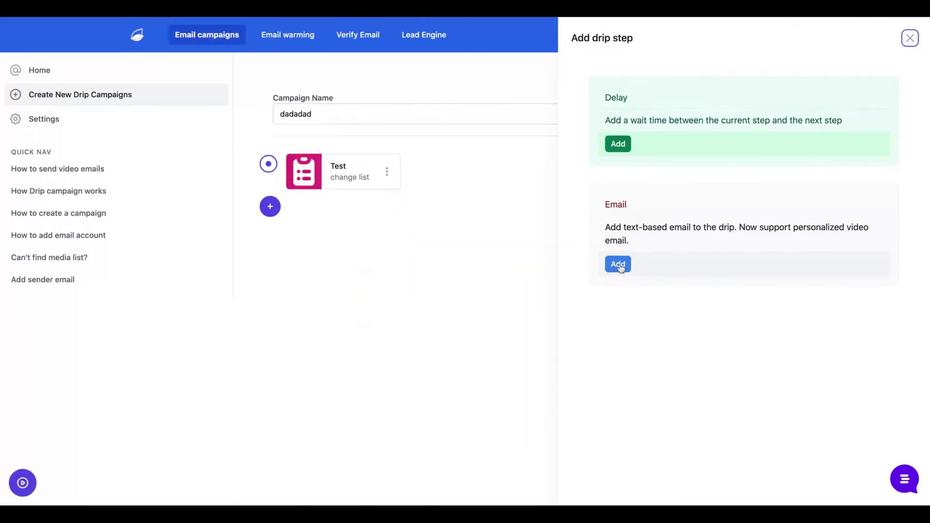
Reopen the drip email step and add an empty line above the media tag.
{"action": "left_click", "coordinate": [622, 266]}
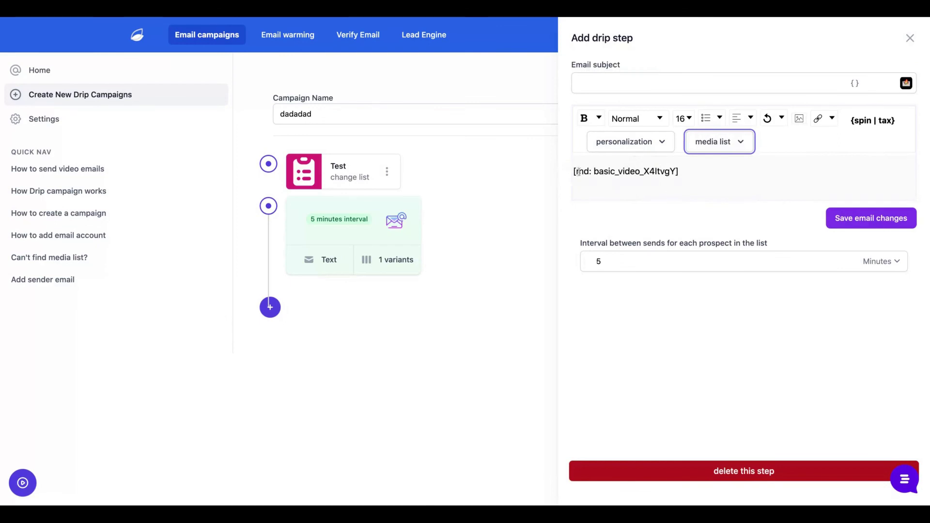
{"action": "left_click", "coordinate": [579, 172]}
{"action": "key", "text": "Return"}
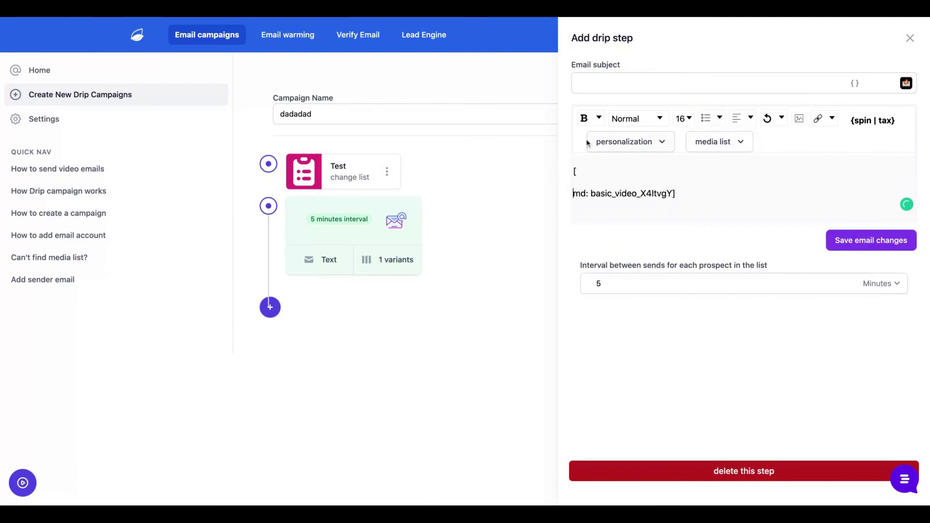
{"action": "key", "text": "BackSpace"}
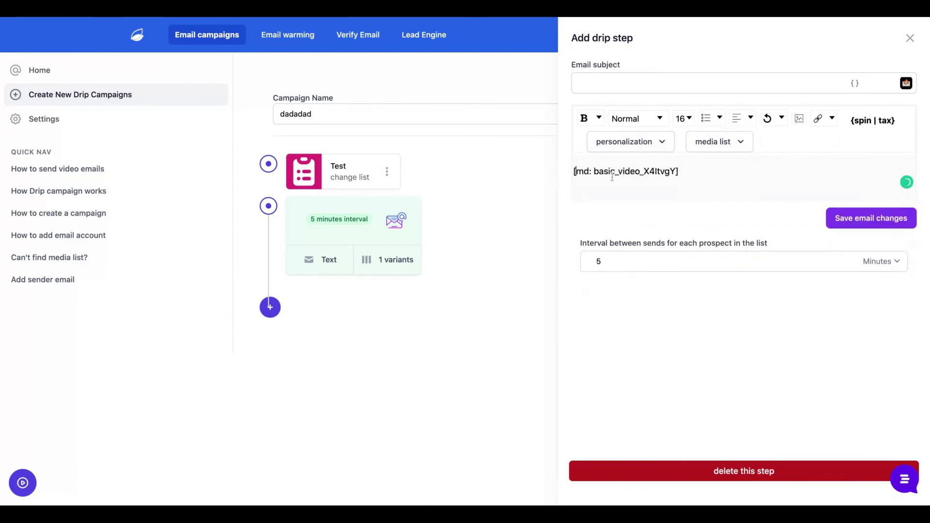
{"action": "key", "text": "Home"}
{"action": "key", "text": "Return"}
Set the subject to 'Test' followed by the First Name placeholder.
{"action": "left_click", "coordinate": [840, 80]}
{"action": "type", "text": "Test"}
{"action": "left_click", "coordinate": [853, 88]}
{"action": "key", "text": "Return"}
{"action": "left_click", "coordinate": [686, 167]}
Write 'Hello' plus First Name, and a 'Thanks,' sign-off with signature below the media tag.
{"action": "type", "text": "Hello"}
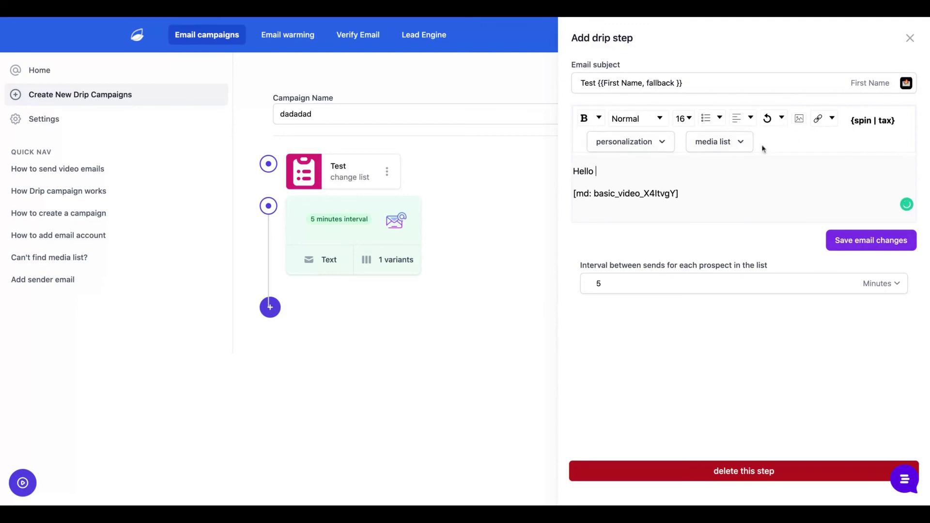
{"action": "left_click", "coordinate": [627, 141]}
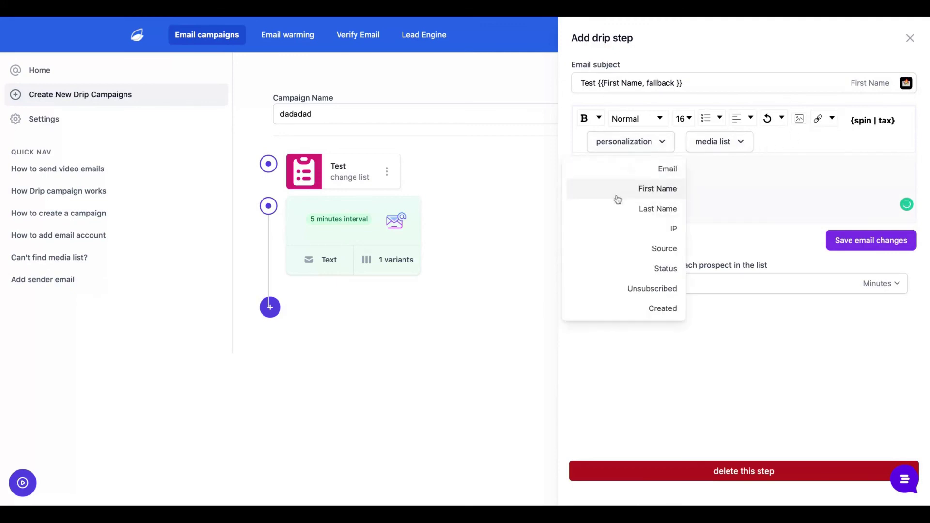
{"action": "left_click", "coordinate": [619, 194]}
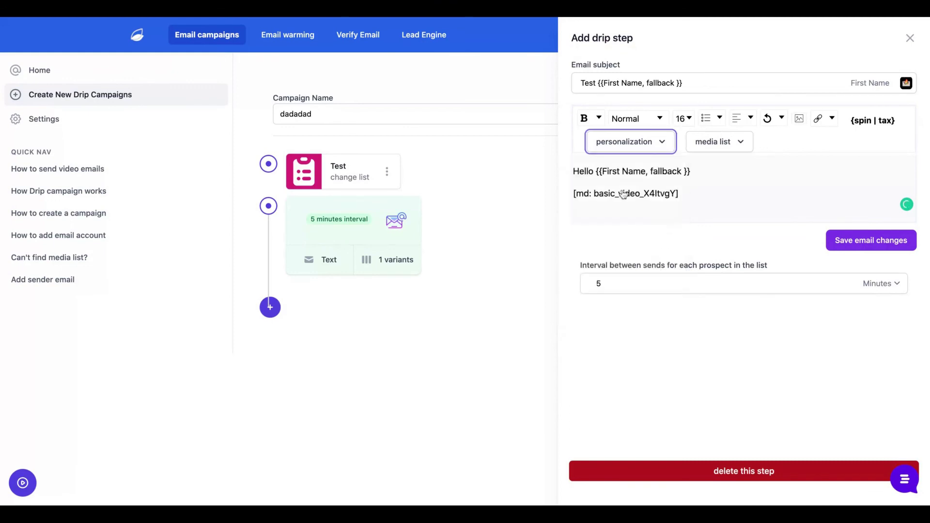
{"action": "left_click", "coordinate": [702, 193]}
{"action": "key", "text": "Return"}
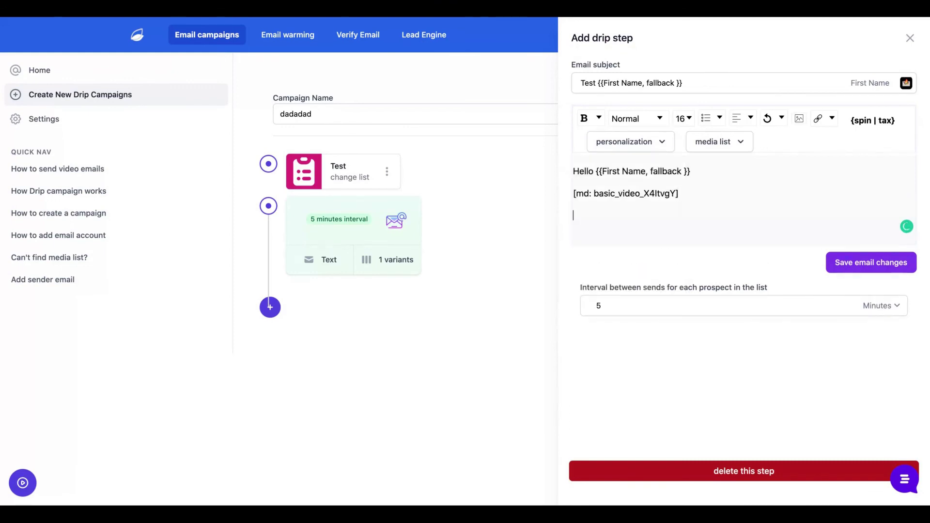
{"action": "type", "text": "Thanks,"}
{"action": "key", "text": "Return"}
{"action": "type", "text": "Igor"}
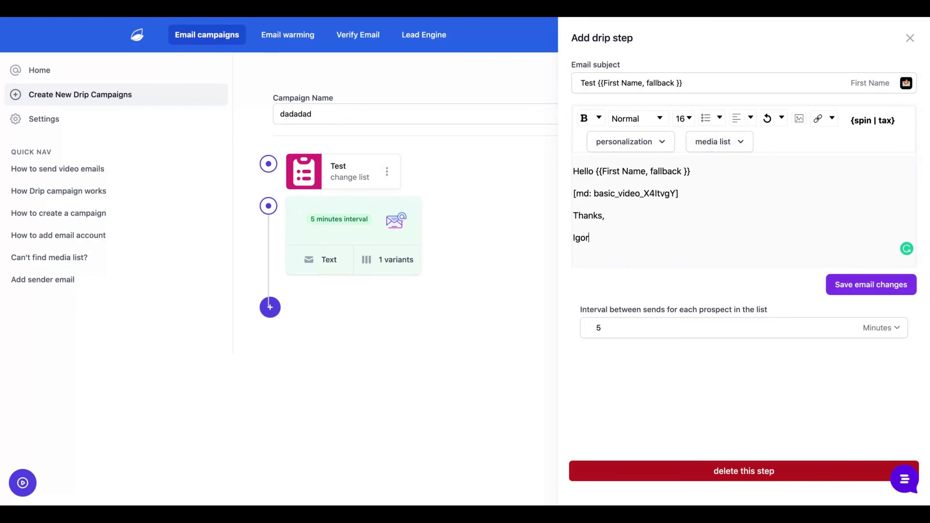
Save the email step and launch dadadad from the selected sender account.
{"action": "left_click", "coordinate": [857, 284]}
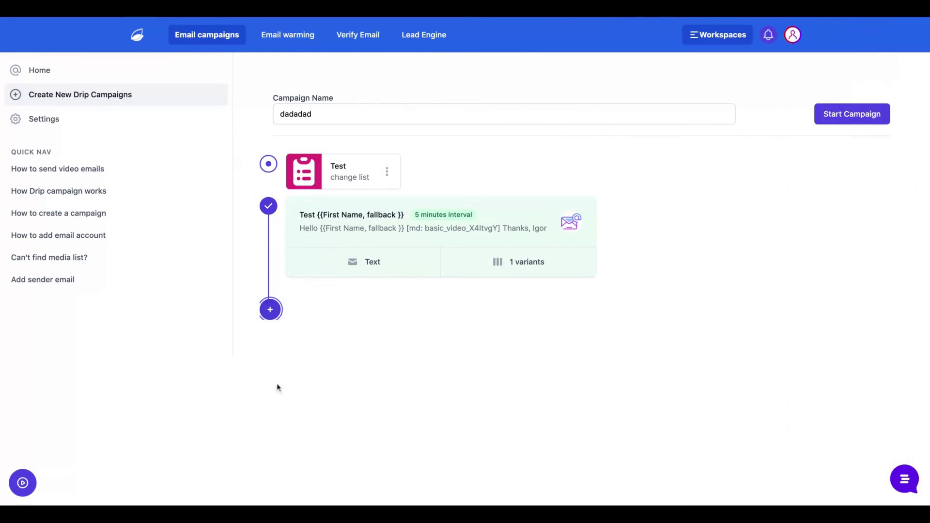
{"action": "left_click", "coordinate": [841, 114]}
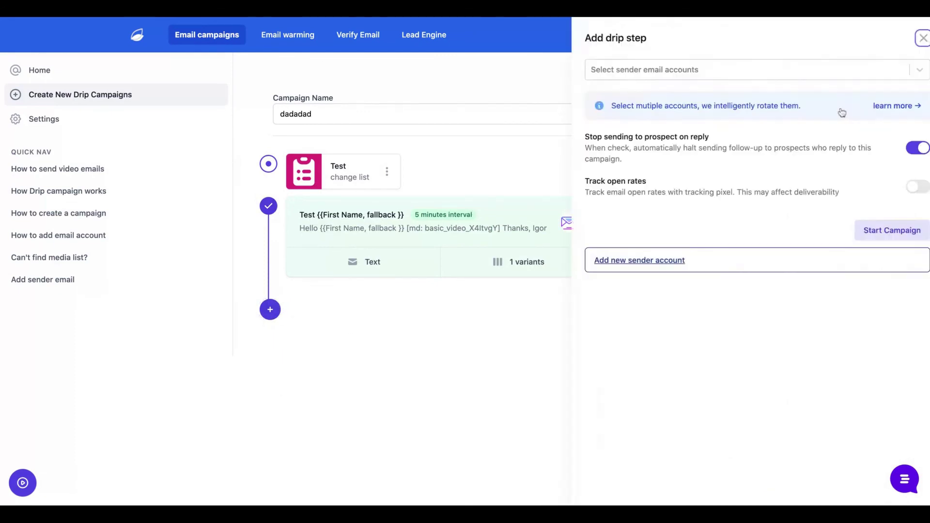
{"action": "left_click", "coordinate": [722, 70]}
{"action": "left_click", "coordinate": [721, 96]}
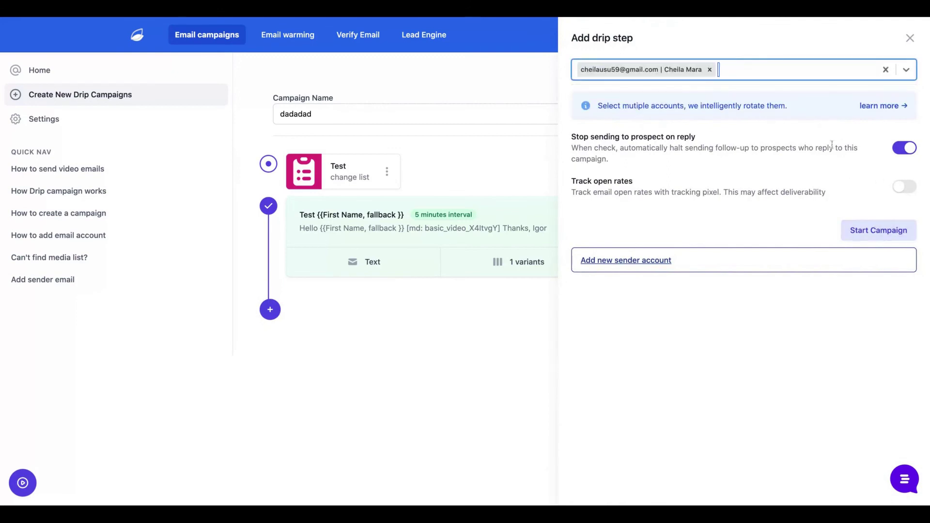
{"action": "left_click", "coordinate": [878, 230]}
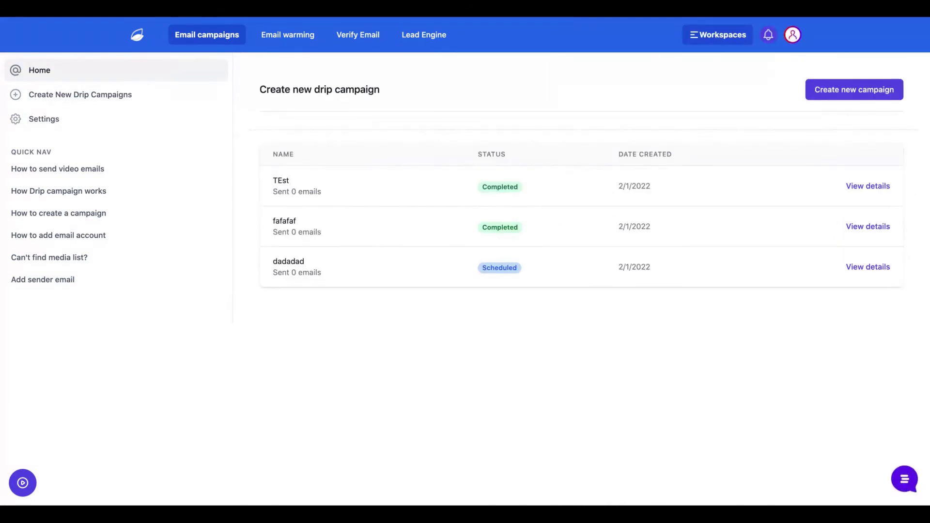